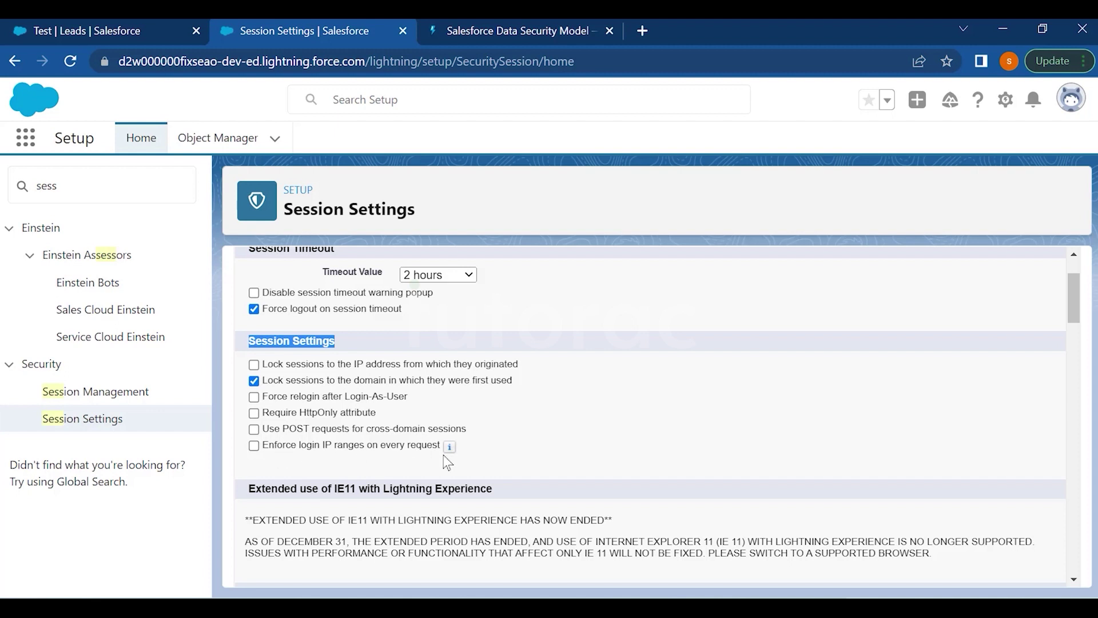
Read the help for enforcing login IP ranges on every request and the section on extended use of IE11 with Lightning Experience.
{"action": "mouse_move", "coordinate": [450, 452]}
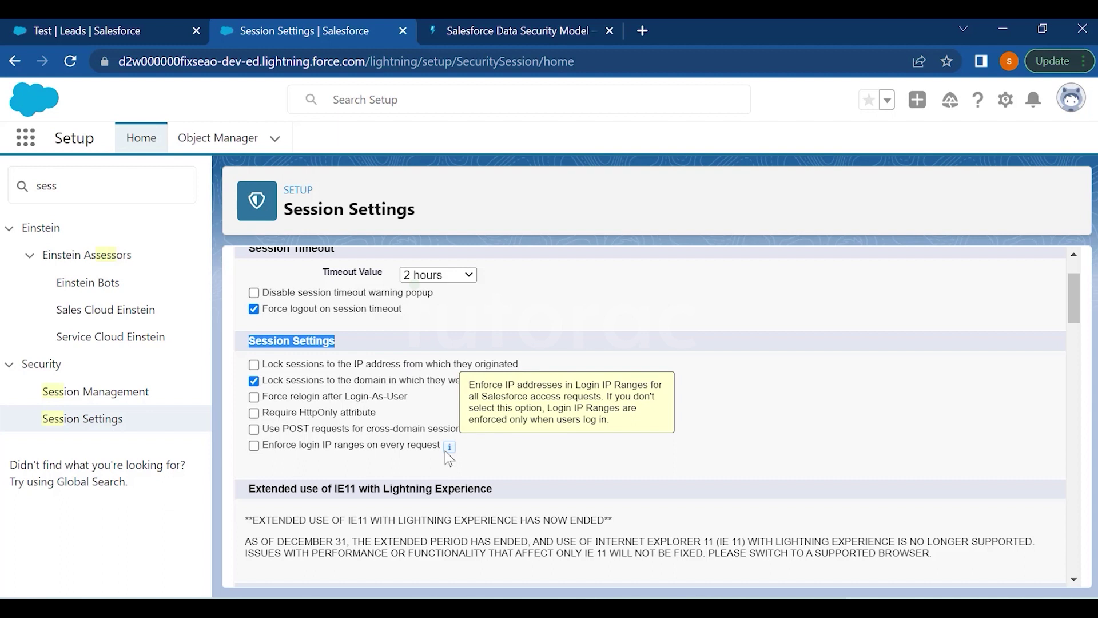
{"action": "scroll", "coordinate": [254, 433], "scroll_direction": "down", "scroll_amount": 2}
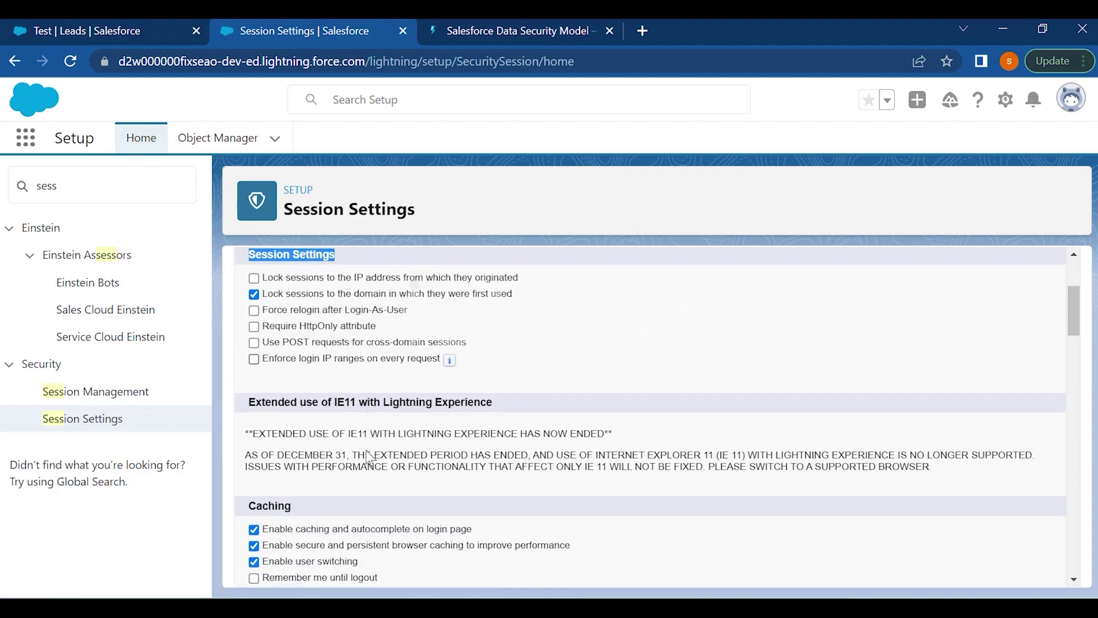
{"action": "left_click", "coordinate": [247, 408]}
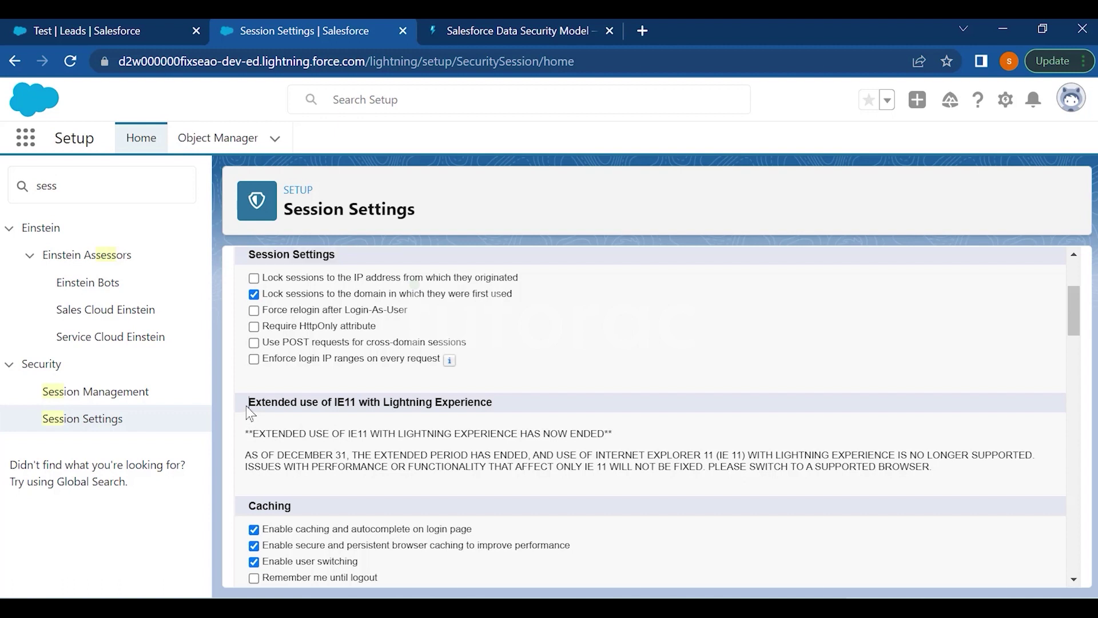
{"action": "left_click_drag", "start_coordinate": [247, 407], "coordinate": [519, 413]}
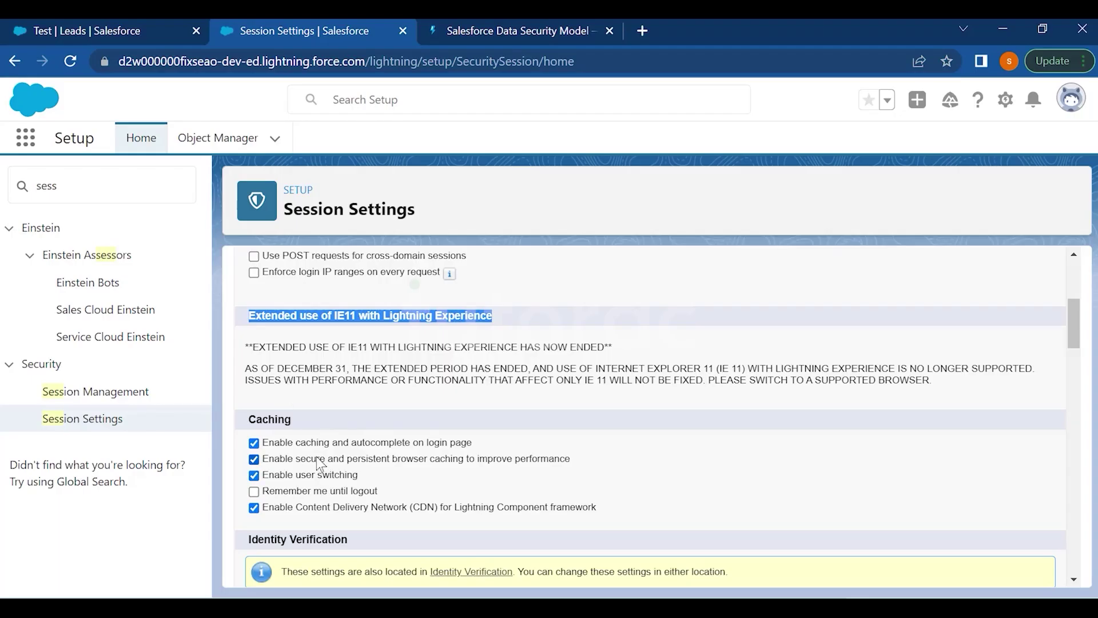
Review the caching options, from login page caching and autocomplete to the Content Delivery Network for the Lightning Component framework.
{"action": "scroll", "coordinate": [437, 394], "scroll_direction": "down", "scroll_amount": 2}
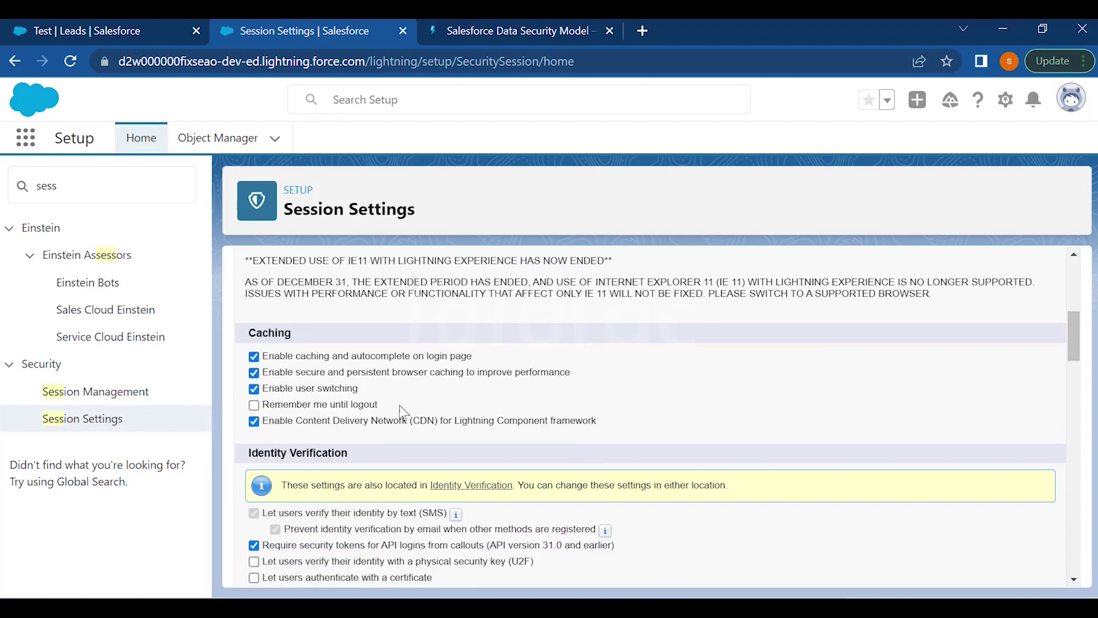
{"action": "left_click_drag", "start_coordinate": [251, 340], "coordinate": [312, 359]}
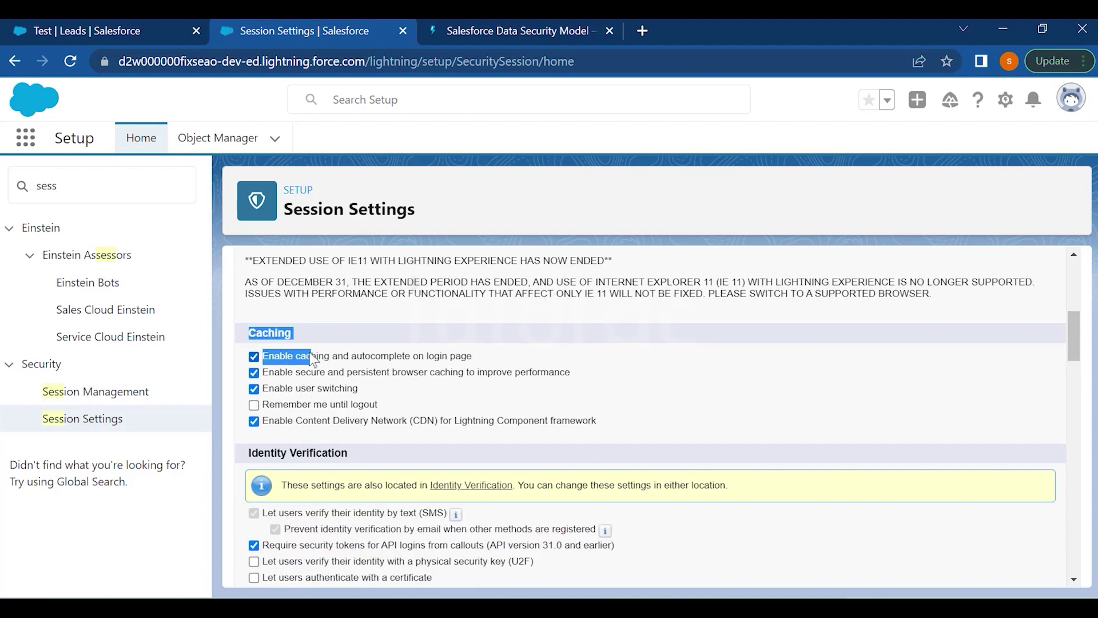
{"action": "left_click", "coordinate": [308, 331]}
{"action": "scroll", "coordinate": [355, 366], "scroll_direction": "down", "scroll_amount": 2}
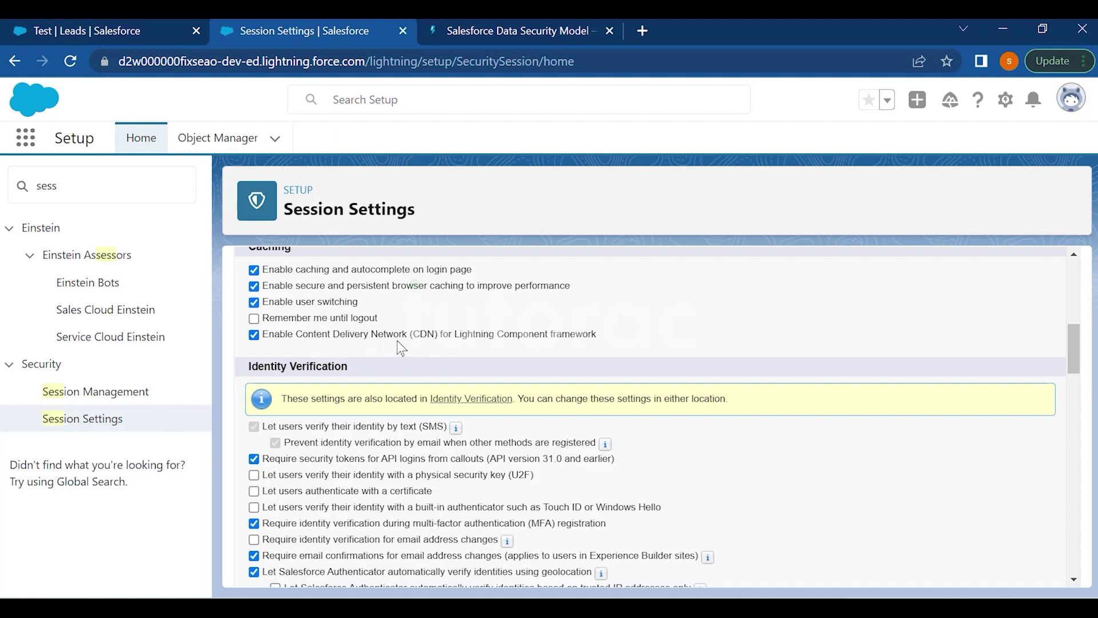
{"action": "scroll", "coordinate": [523, 338], "scroll_direction": "up", "scroll_amount": 2}
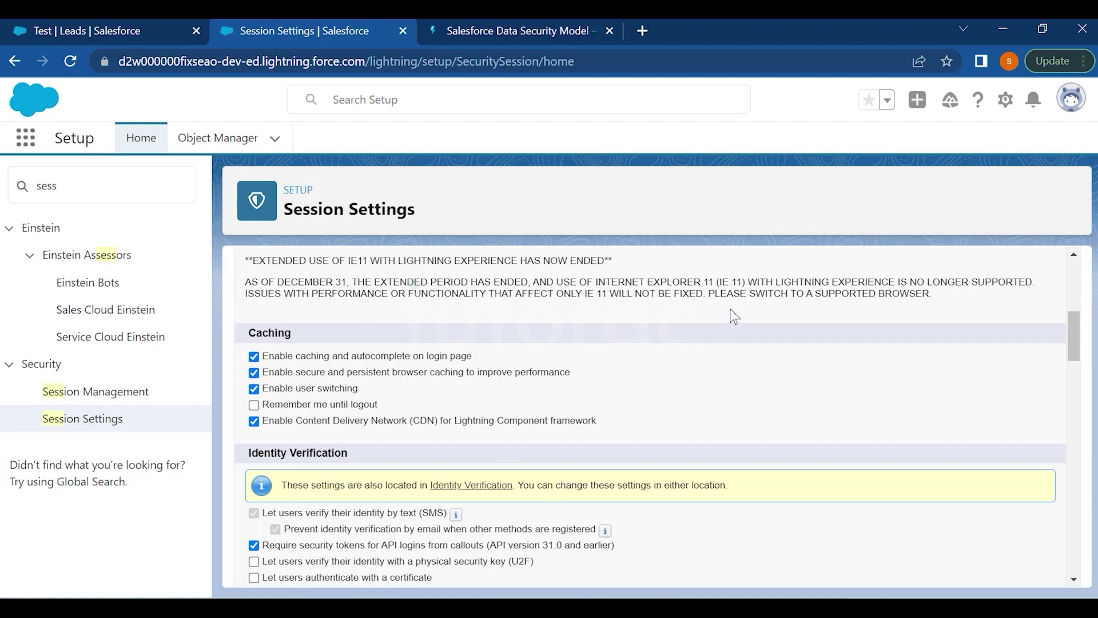
Examine the identity verification options, including certificate authentication, and the help for email verification and email address changes.
{"action": "scroll", "coordinate": [464, 379], "scroll_direction": "down", "scroll_amount": 3}
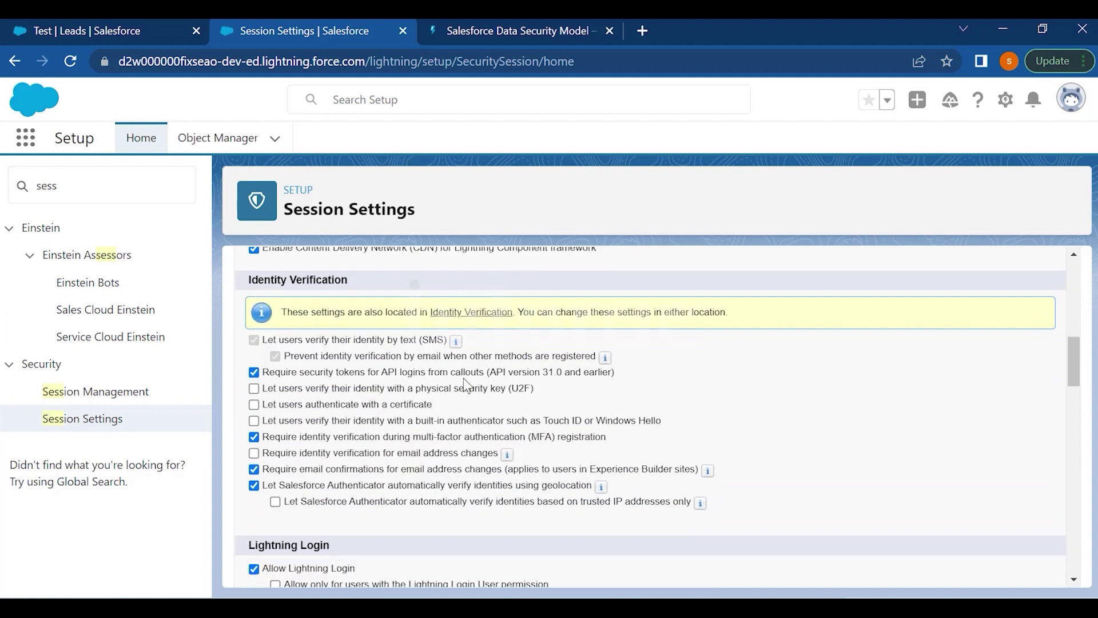
{"action": "left_click_drag", "start_coordinate": [245, 280], "coordinate": [362, 293]}
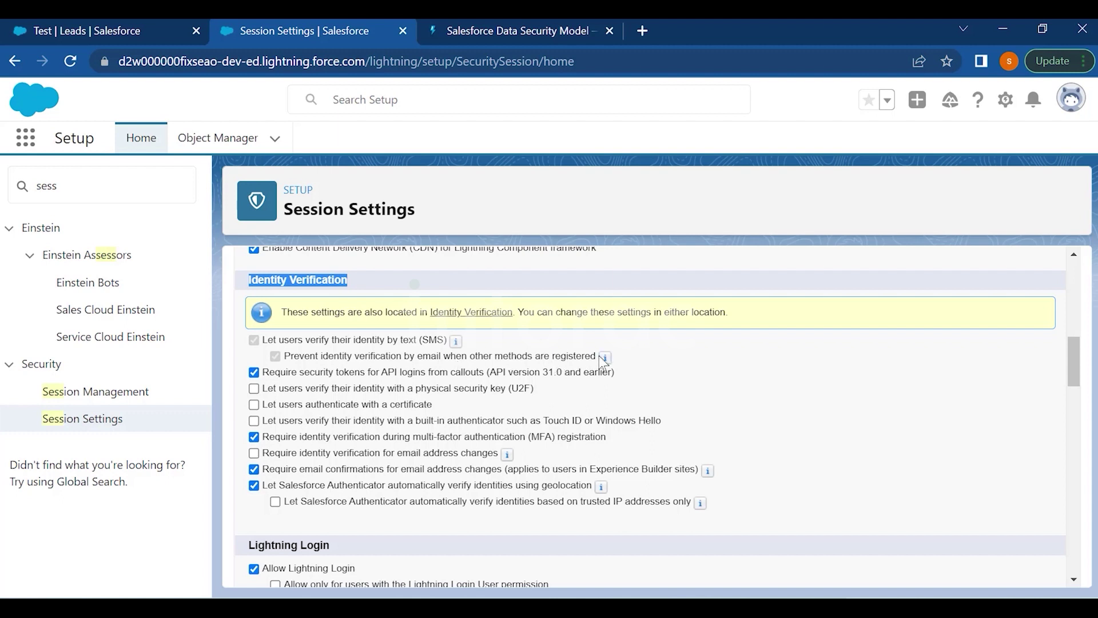
{"action": "mouse_move", "coordinate": [603, 361]}
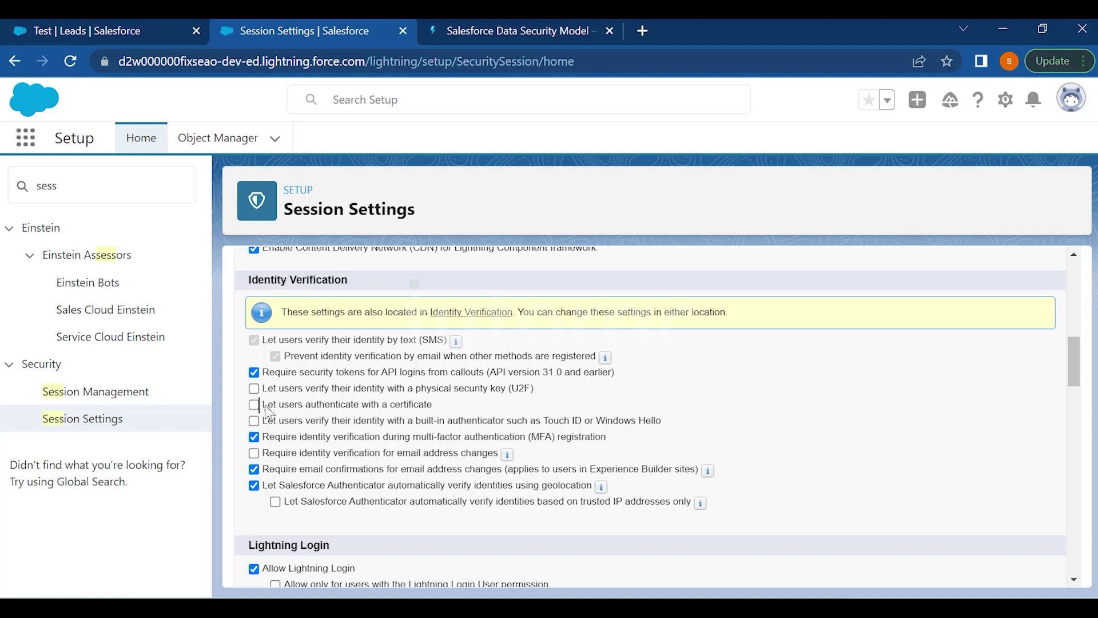
{"action": "left_click_drag", "start_coordinate": [265, 408], "coordinate": [436, 411]}
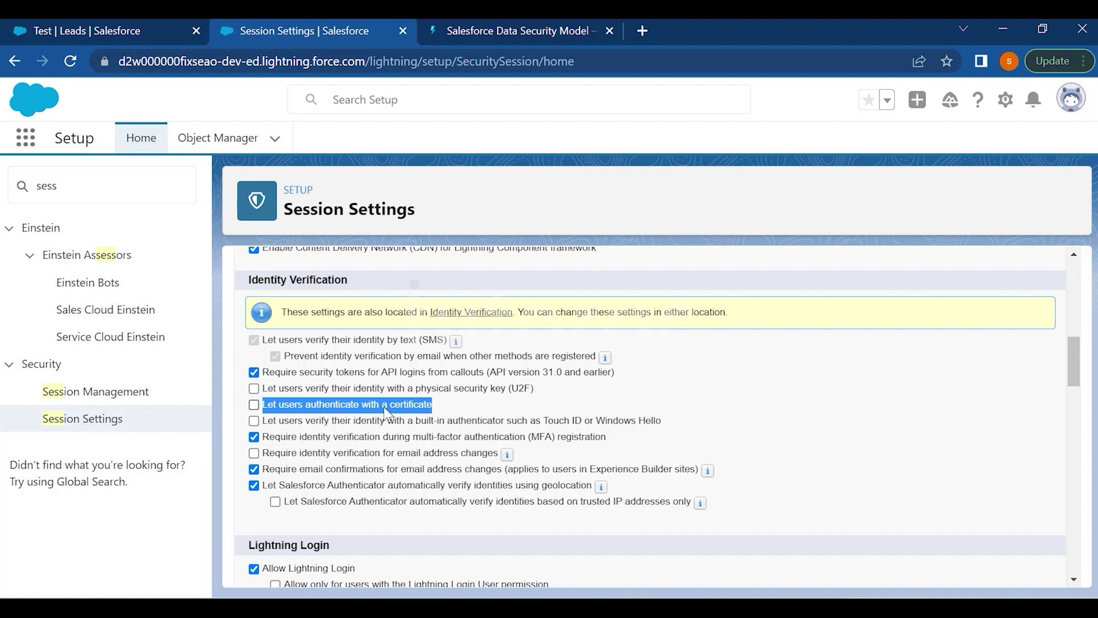
{"action": "left_click", "coordinate": [312, 422]}
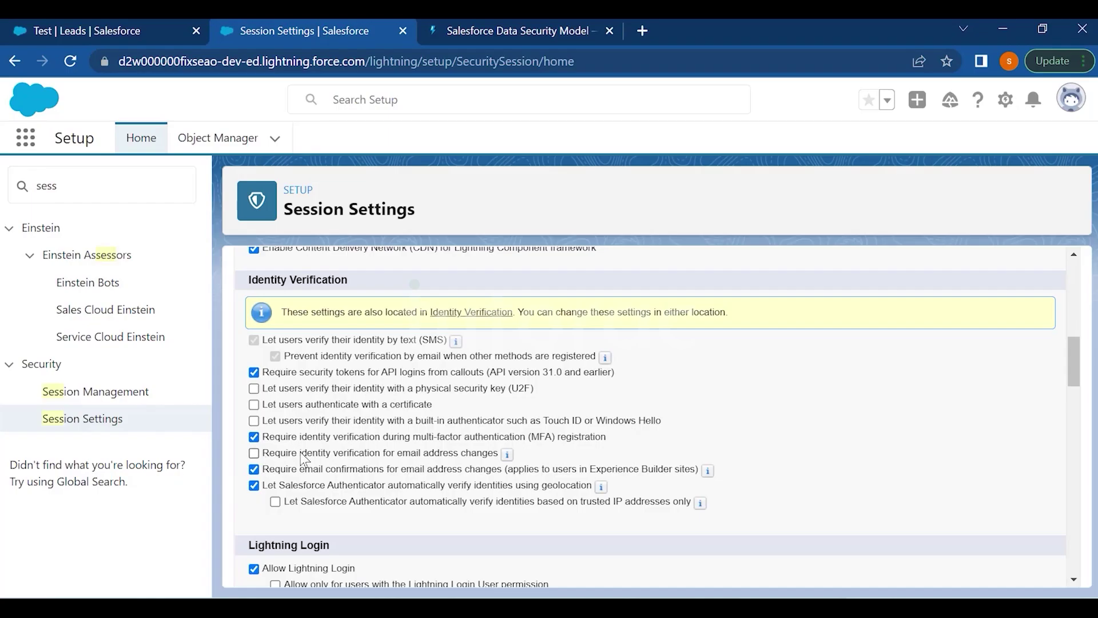
{"action": "mouse_move", "coordinate": [507, 462]}
{"action": "mouse_move", "coordinate": [705, 472]}
Read the help for automatic Salesforce Authenticator verification using geolocation and based on trusted IP addresses only.
{"action": "scroll", "coordinate": [329, 470], "scroll_direction": "down", "scroll_amount": 1}
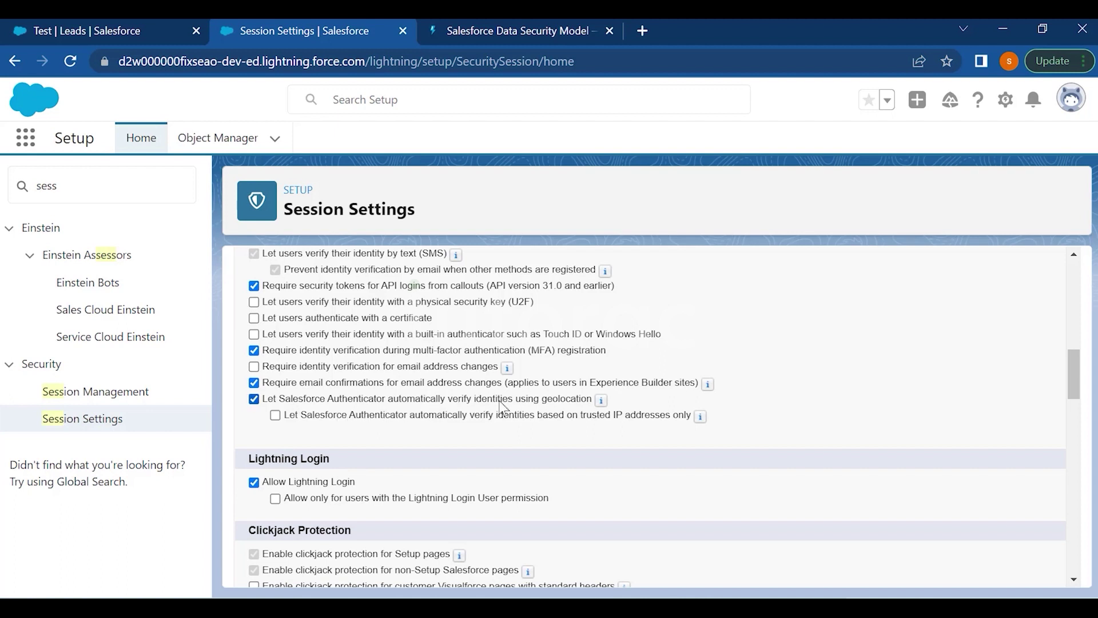
{"action": "mouse_move", "coordinate": [603, 406]}
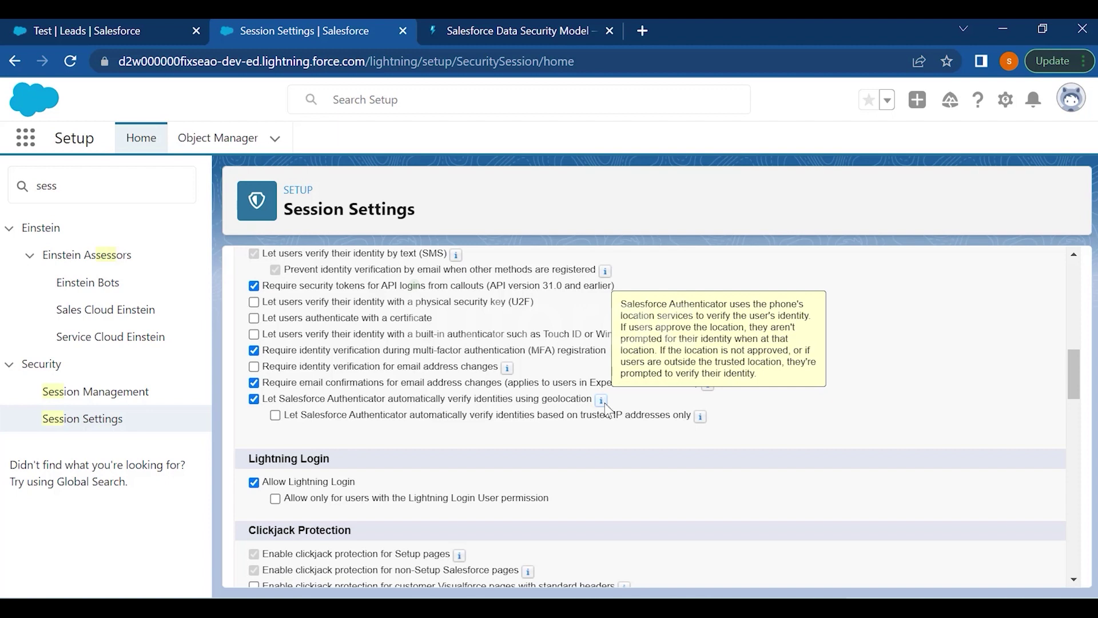
{"action": "left_click_drag", "start_coordinate": [285, 415], "coordinate": [445, 430]}
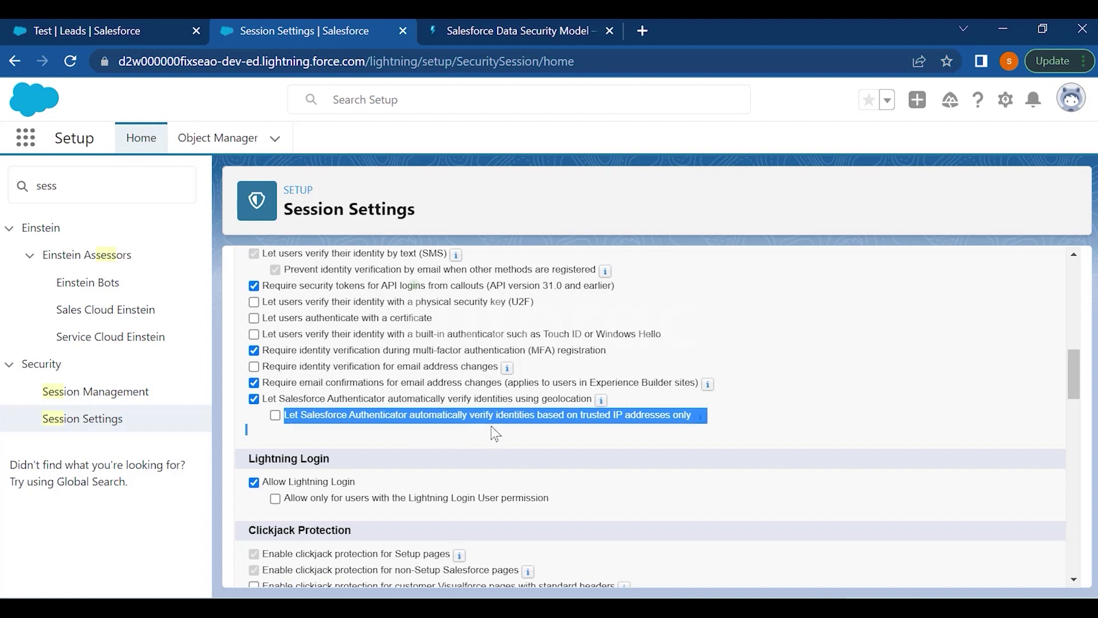
{"action": "left_click", "coordinate": [673, 428]}
{"action": "mouse_move", "coordinate": [703, 416]}
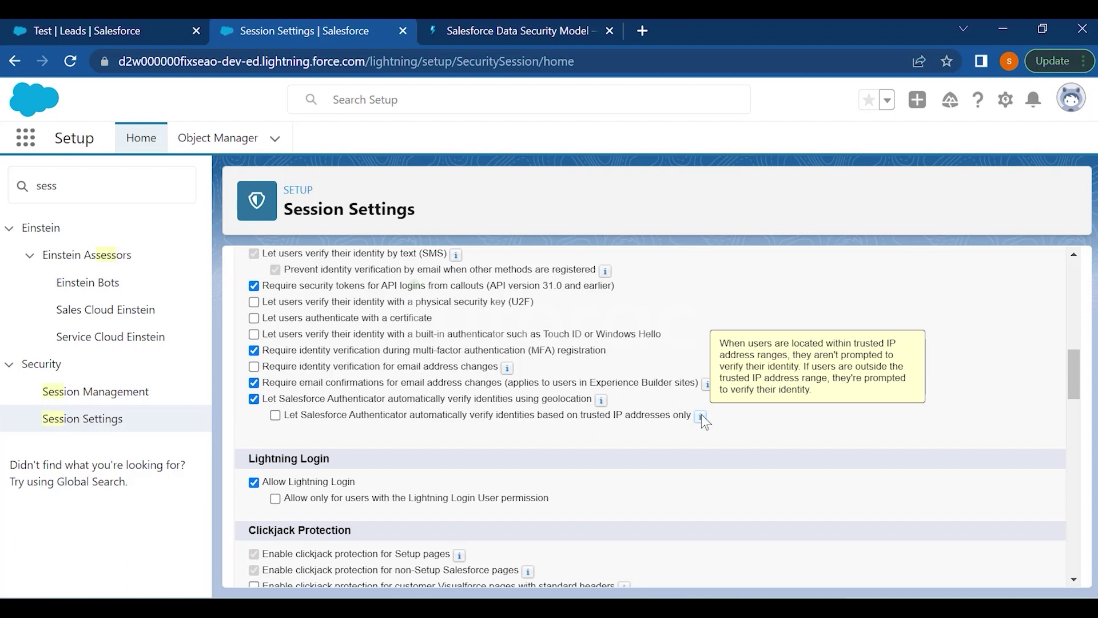
Review the Lightning Login options and read the help for each clickjack protection setting.
{"action": "scroll", "coordinate": [631, 413], "scroll_direction": "down", "scroll_amount": 3}
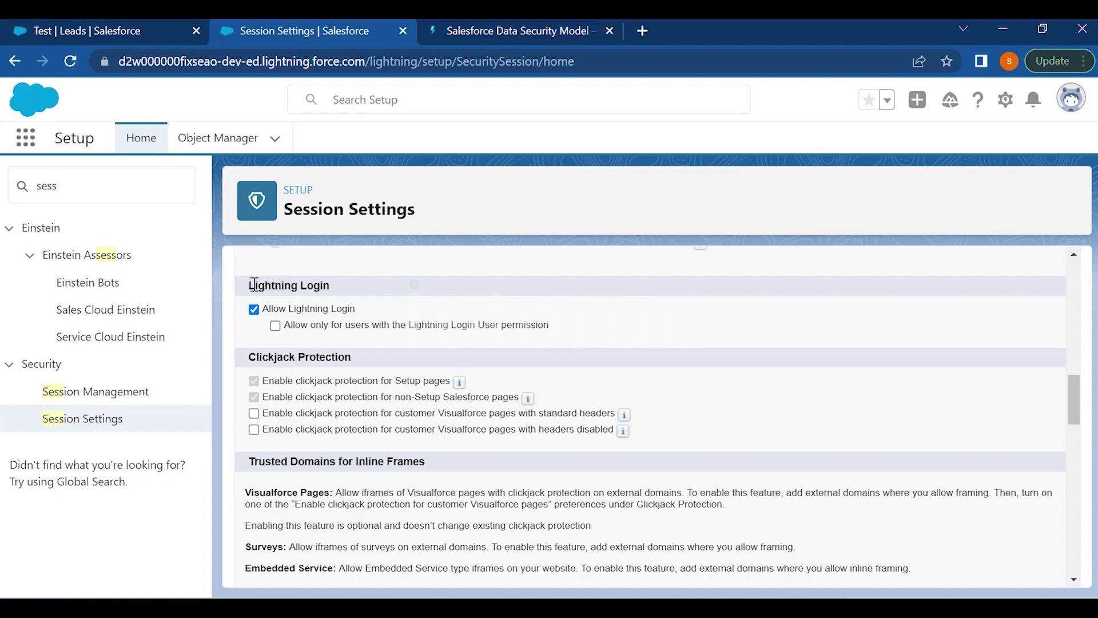
{"action": "left_click_drag", "start_coordinate": [255, 285], "coordinate": [338, 283]}
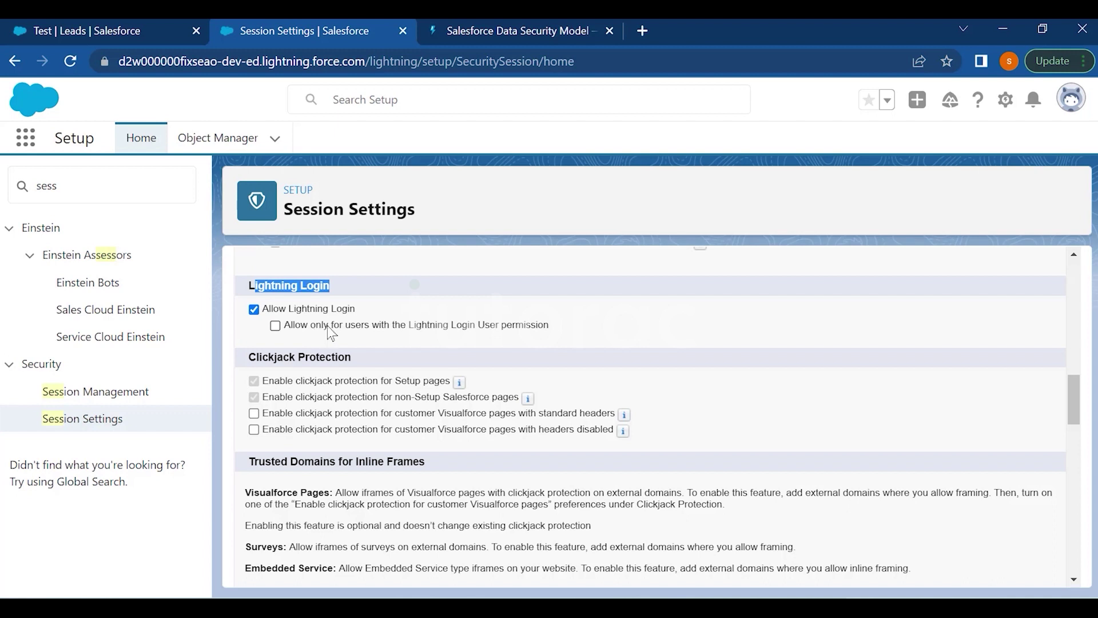
{"action": "left_click", "coordinate": [383, 328]}
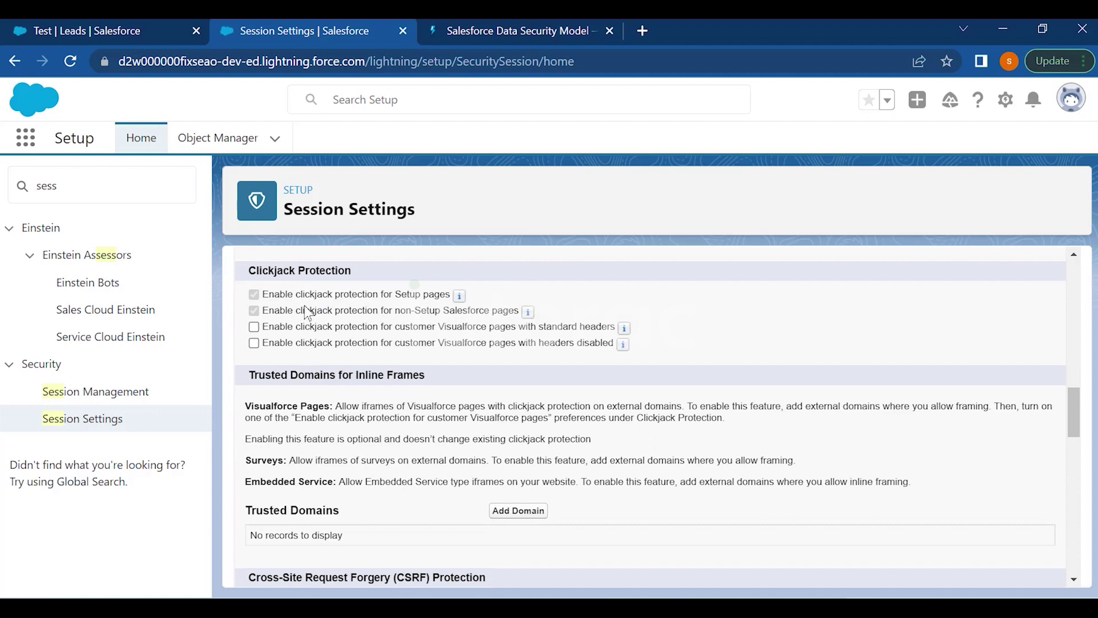
{"action": "mouse_move", "coordinate": [458, 299]}
{"action": "mouse_move", "coordinate": [527, 314]}
{"action": "mouse_move", "coordinate": [623, 330]}
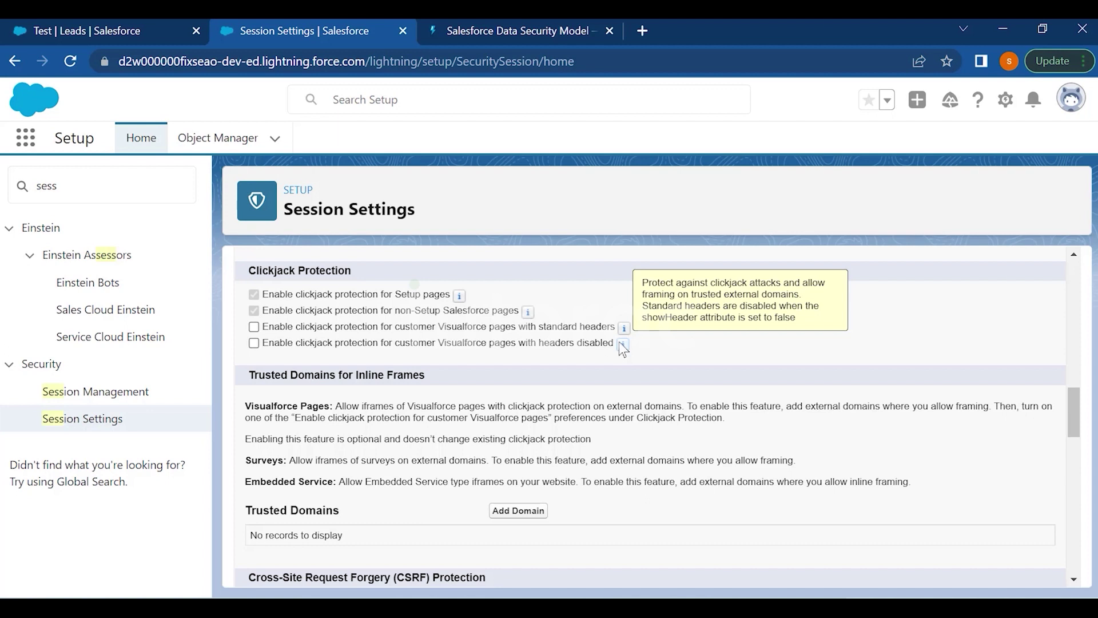
Review the trusted domains for inline frames and the help for CSRF protection on GET requests.
{"action": "scroll", "coordinate": [255, 304], "scroll_direction": "down", "scroll_amount": 2}
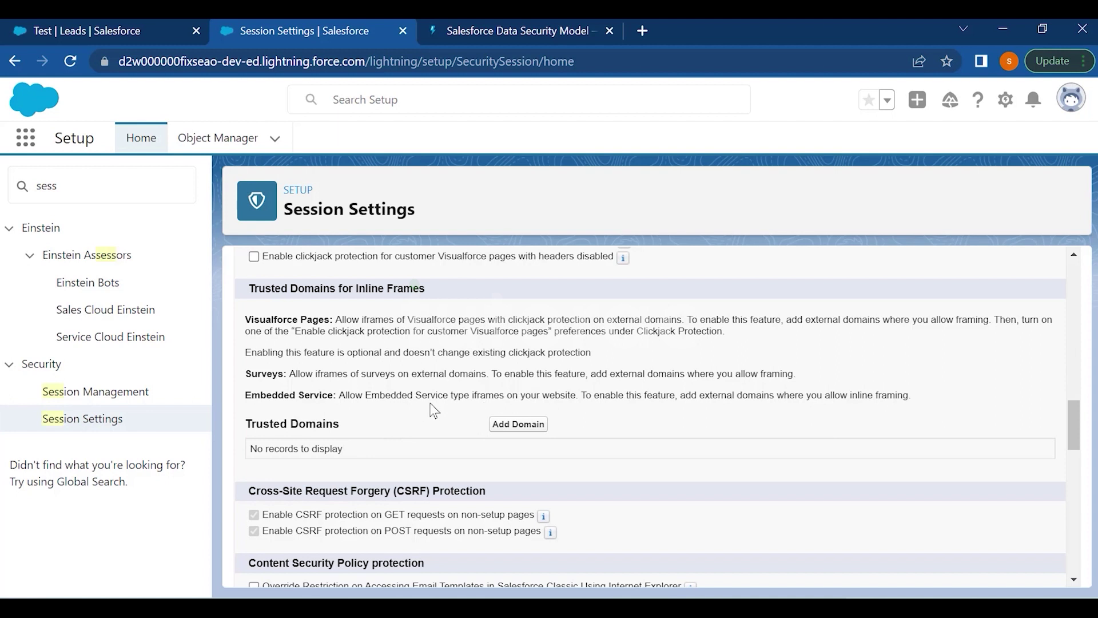
{"action": "scroll", "coordinate": [417, 372], "scroll_direction": "down", "scroll_amount": 3}
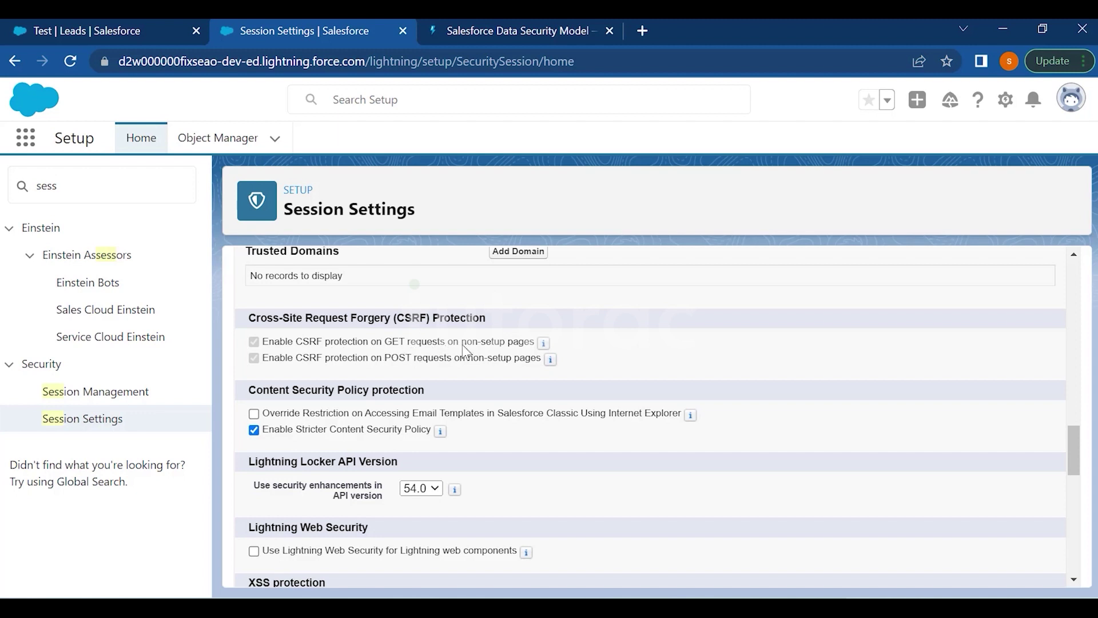
{"action": "mouse_move", "coordinate": [542, 344]}
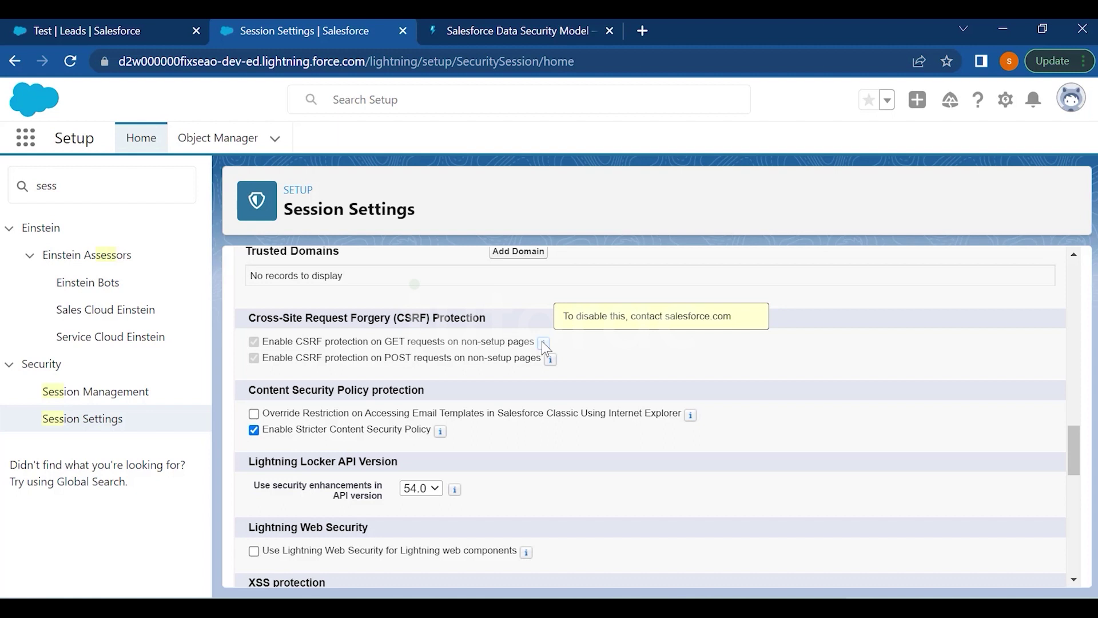
Read the help for the Content Security Policy options on email template access restriction and Stricter Content Security Policy.
{"action": "scroll", "coordinate": [309, 306], "scroll_direction": "down", "scroll_amount": 2}
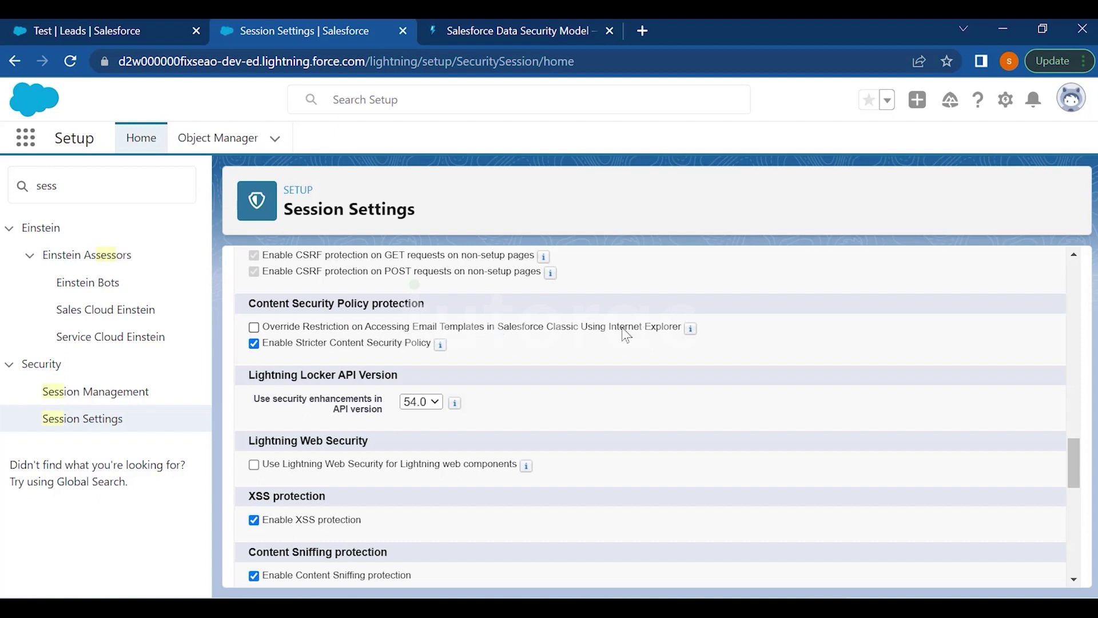
{"action": "mouse_move", "coordinate": [694, 330]}
{"action": "mouse_move", "coordinate": [442, 345]}
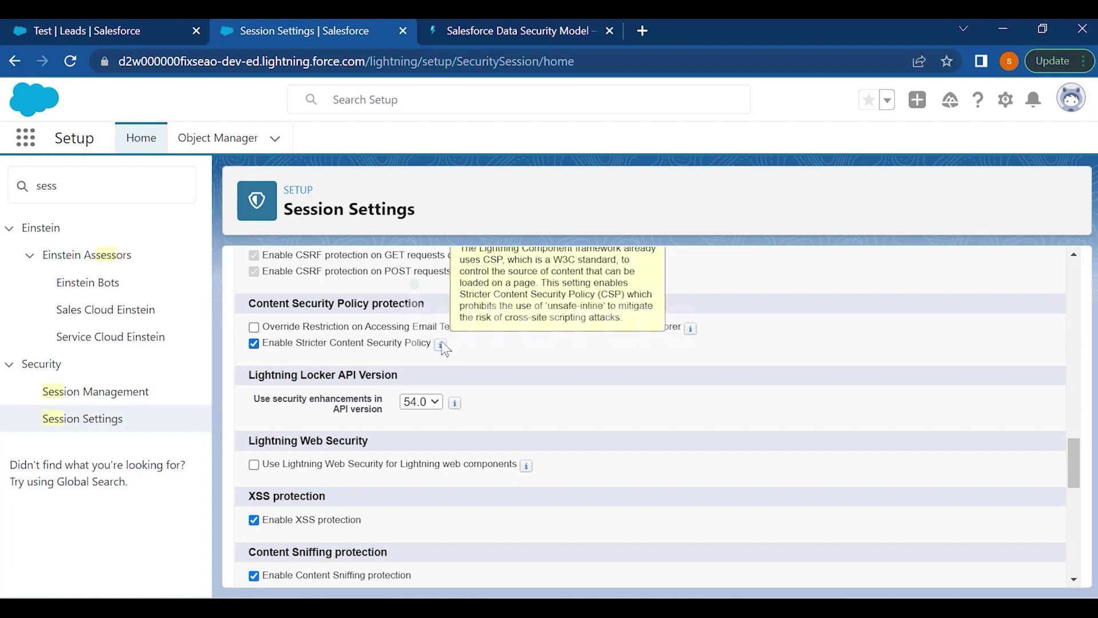
{"action": "scroll", "coordinate": [443, 389], "scroll_direction": "up", "scroll_amount": 2}
{"action": "mouse_move", "coordinate": [443, 432]}
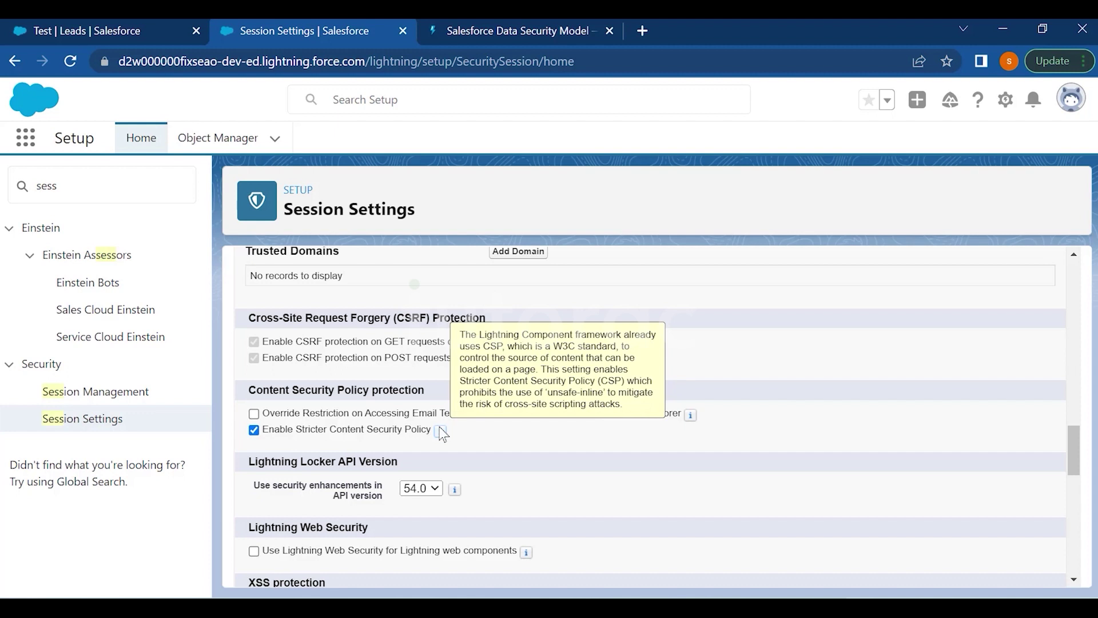
Look through the API versions offered for Lightning Locker security enhancements without changing the selection.
{"action": "scroll", "coordinate": [664, 434], "scroll_direction": "down", "scroll_amount": 2}
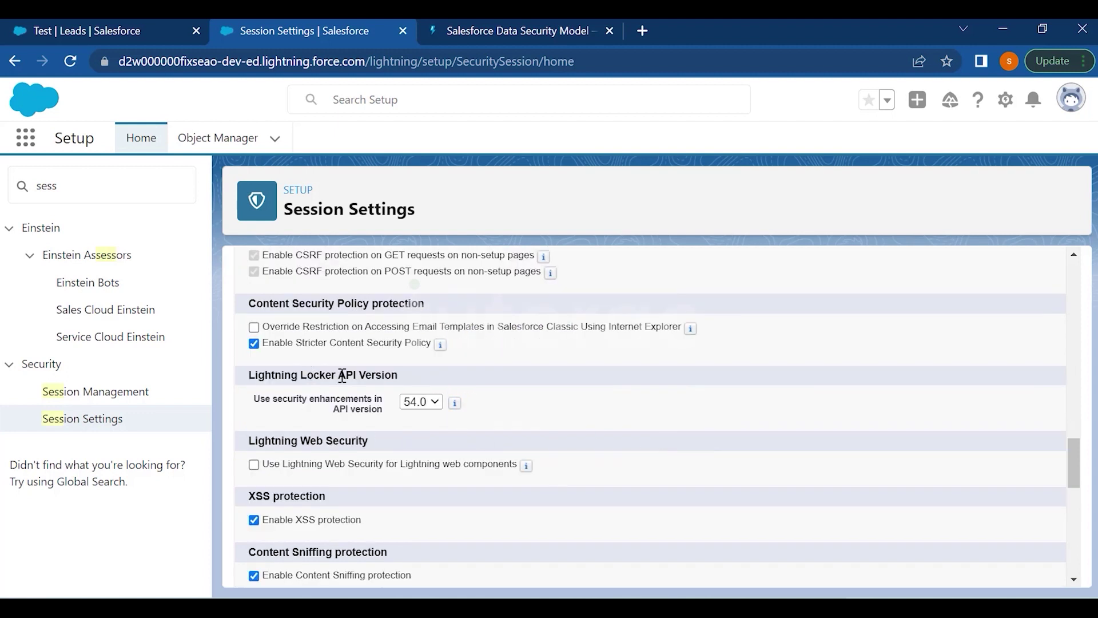
{"action": "left_click", "coordinate": [419, 402]}
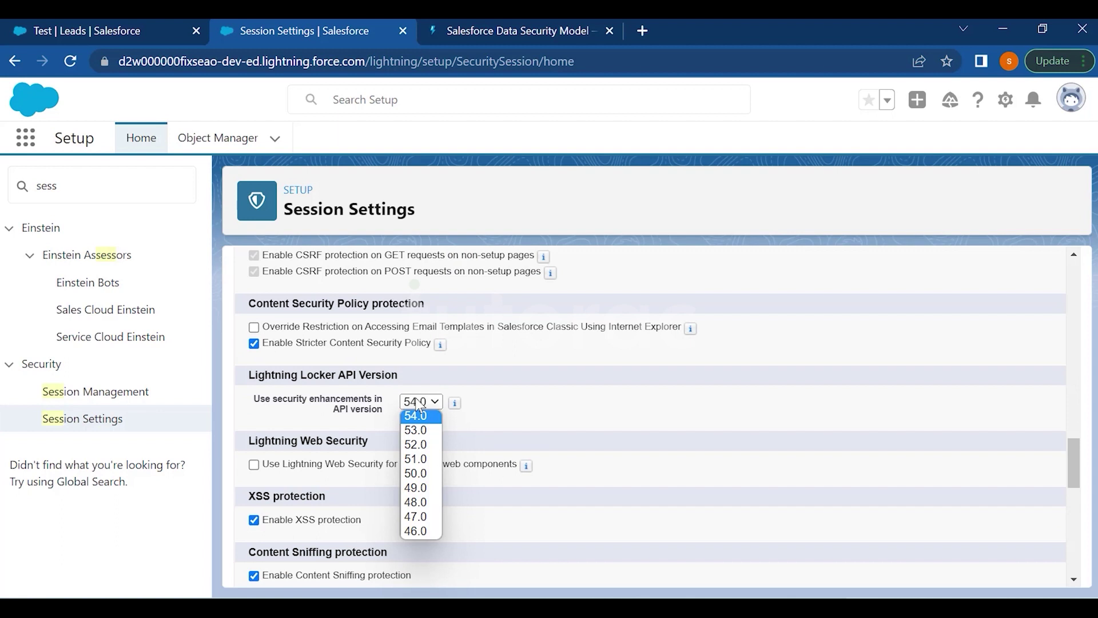
{"action": "mouse_move", "coordinate": [457, 403]}
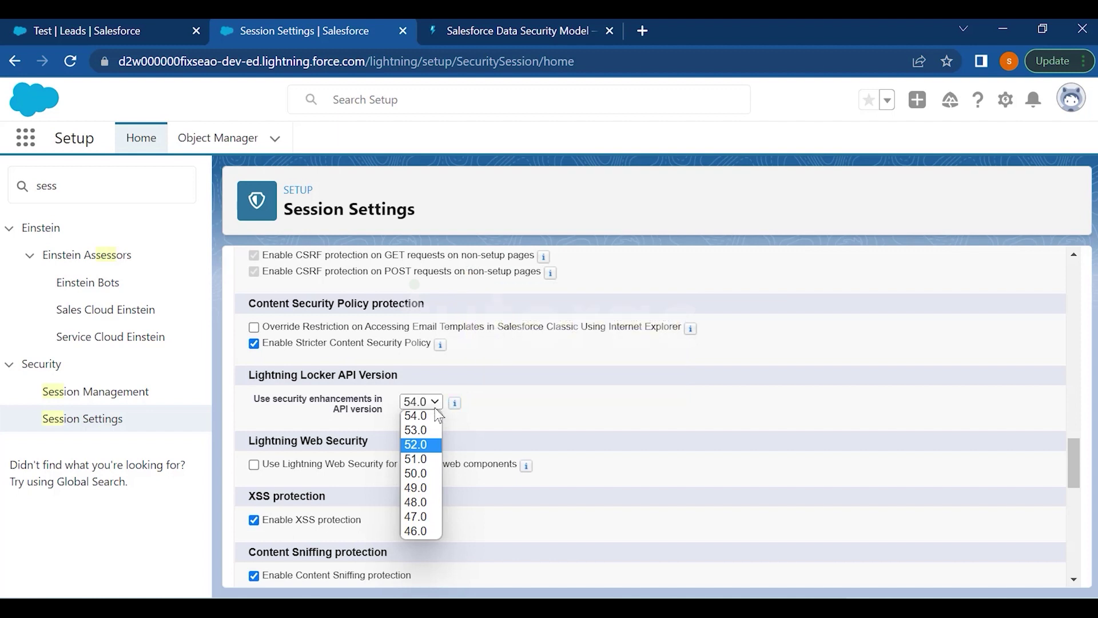
{"action": "left_click", "coordinate": [450, 423]}
{"action": "left_click", "coordinate": [410, 404]}
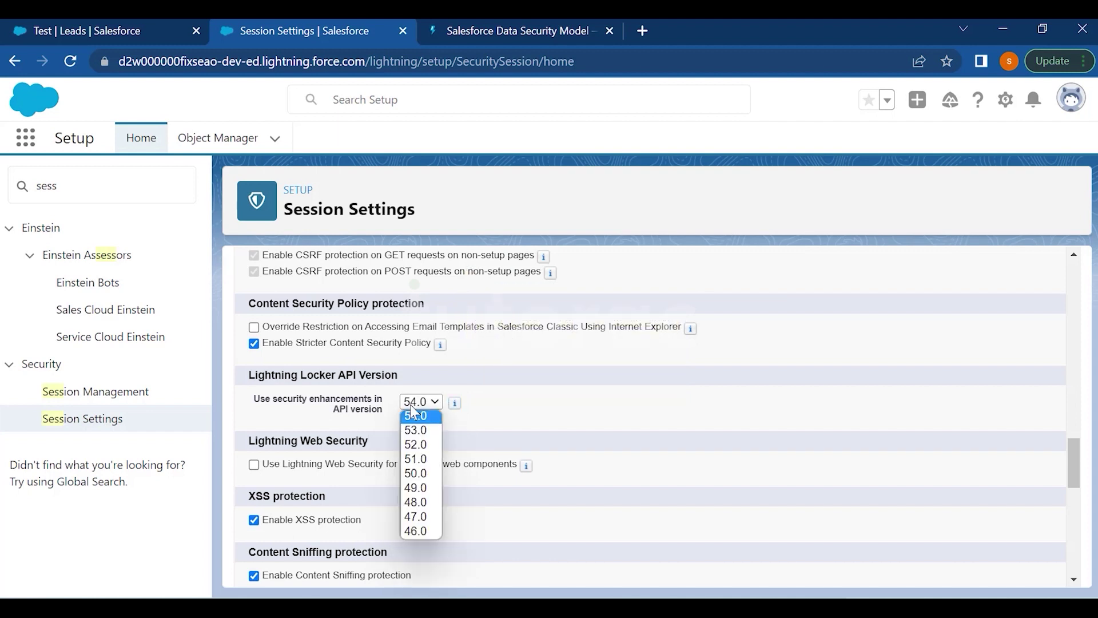
{"action": "left_click", "coordinate": [476, 413]}
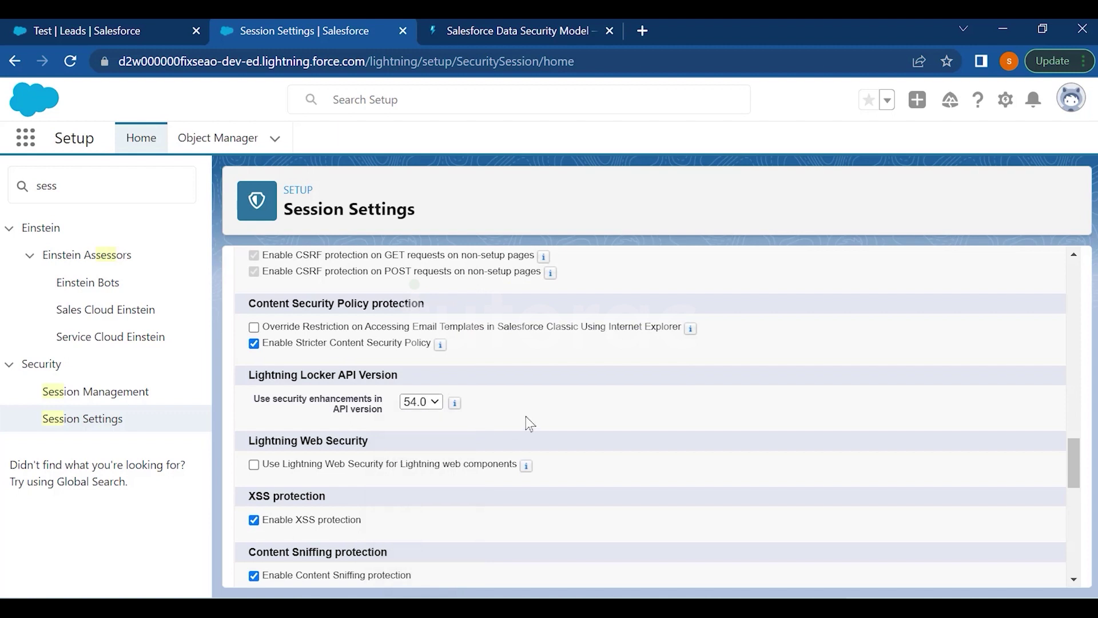
Read the help for using Lightning Web Security for Lightning web components.
{"action": "scroll", "coordinate": [527, 420], "scroll_direction": "down", "scroll_amount": 1}
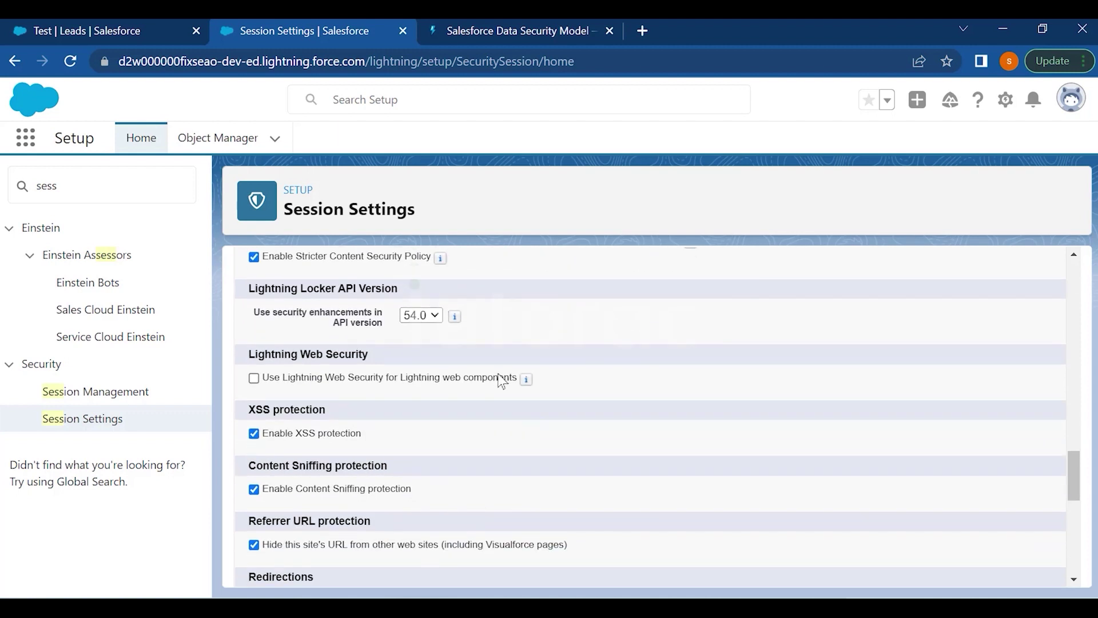
{"action": "scroll", "coordinate": [501, 381], "scroll_direction": "down", "scroll_amount": 1}
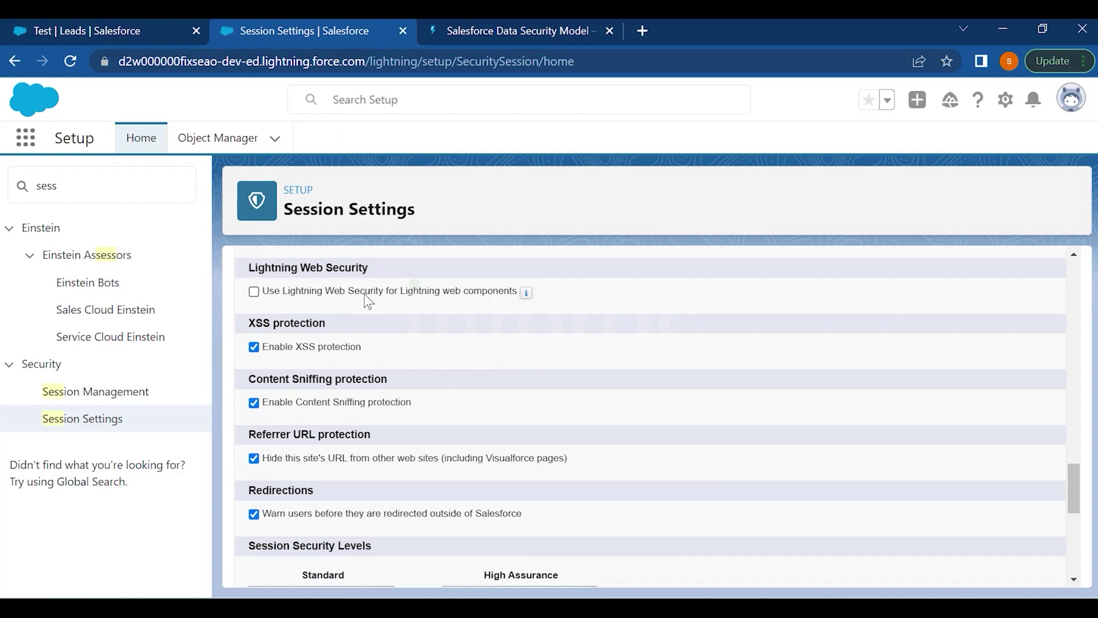
{"action": "mouse_move", "coordinate": [525, 293]}
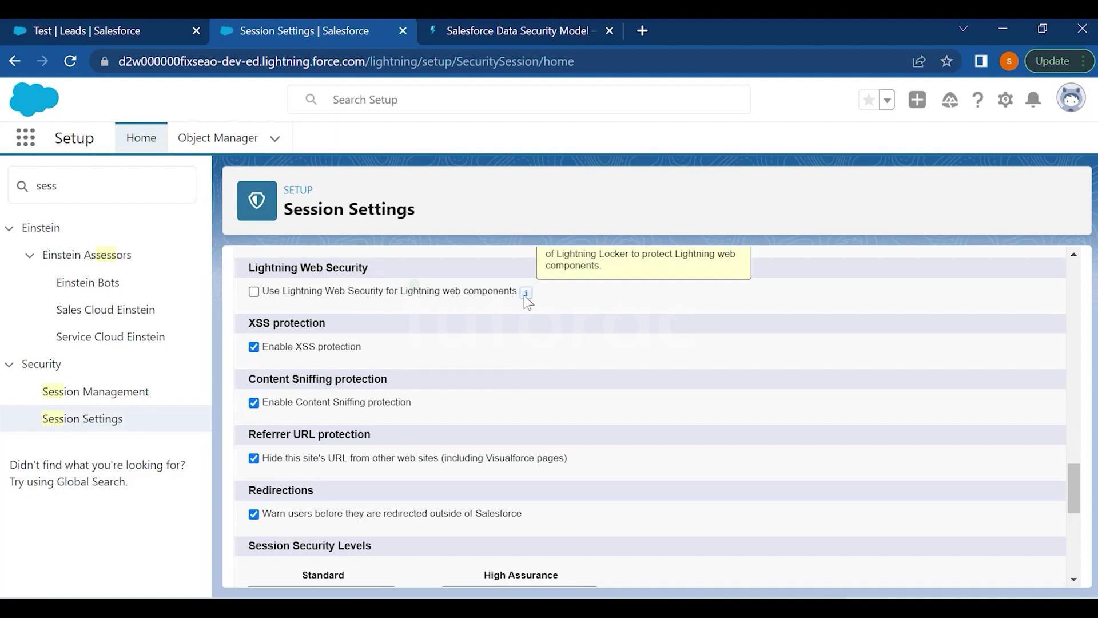
Review the XSS, content sniffing, referrer URL and redirection protection settings.
{"action": "scroll", "coordinate": [529, 309], "scroll_direction": "up", "scroll_amount": 1}
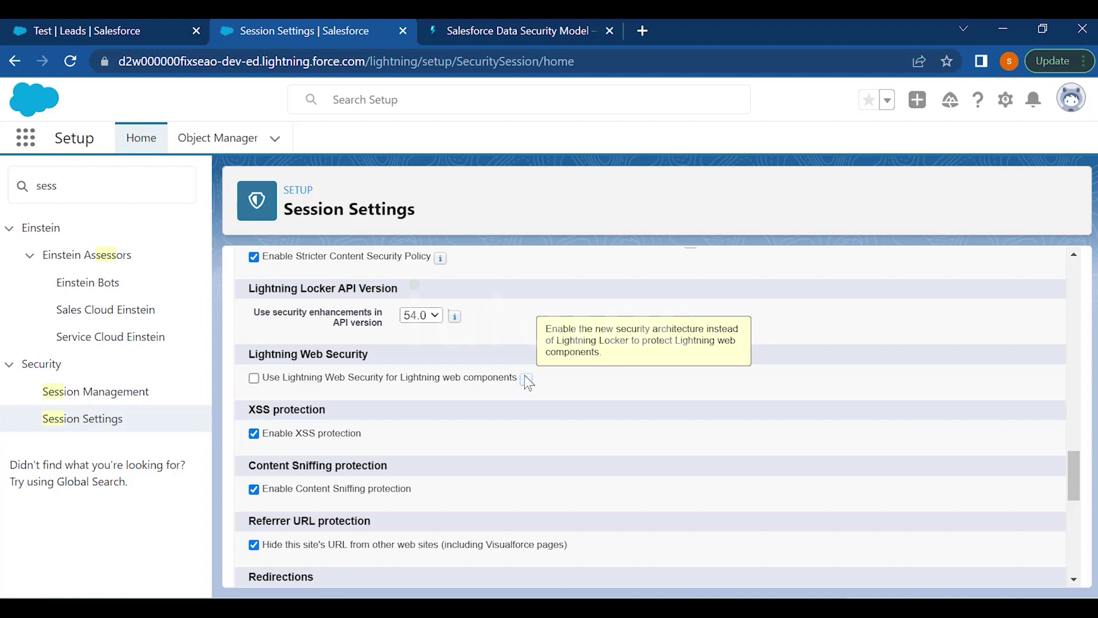
{"action": "scroll", "coordinate": [527, 382], "scroll_direction": "down", "scroll_amount": 2}
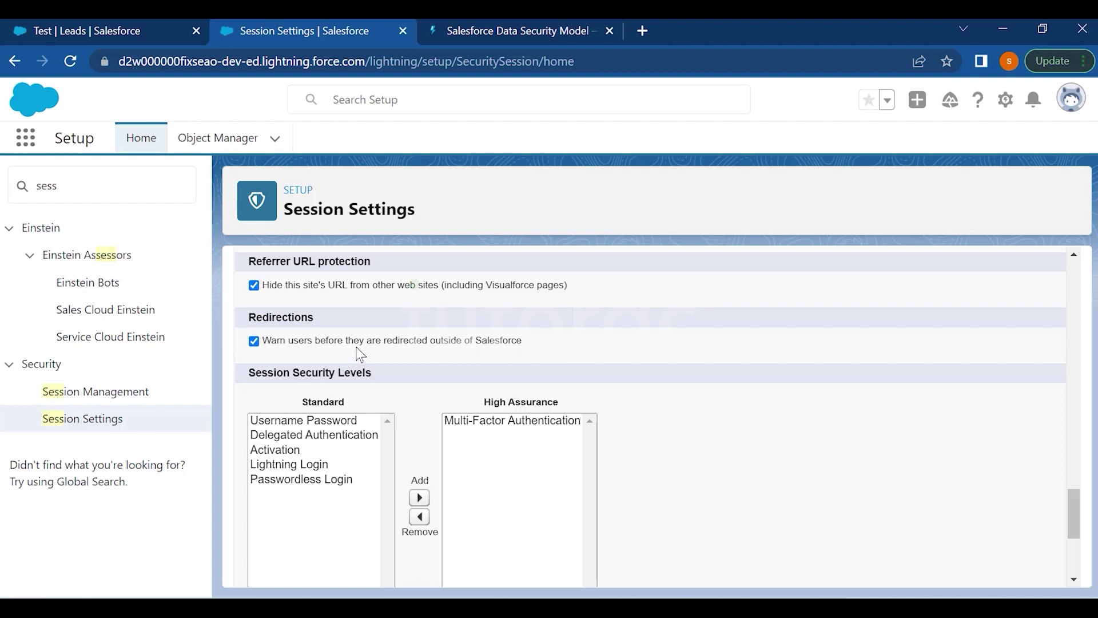
Examine the Standard and High Assurance login methods under Session Security Levels, from Username Password to Multi-Factor Authentication, without moving any.
{"action": "scroll", "coordinate": [595, 373], "scroll_direction": "down", "scroll_amount": 1}
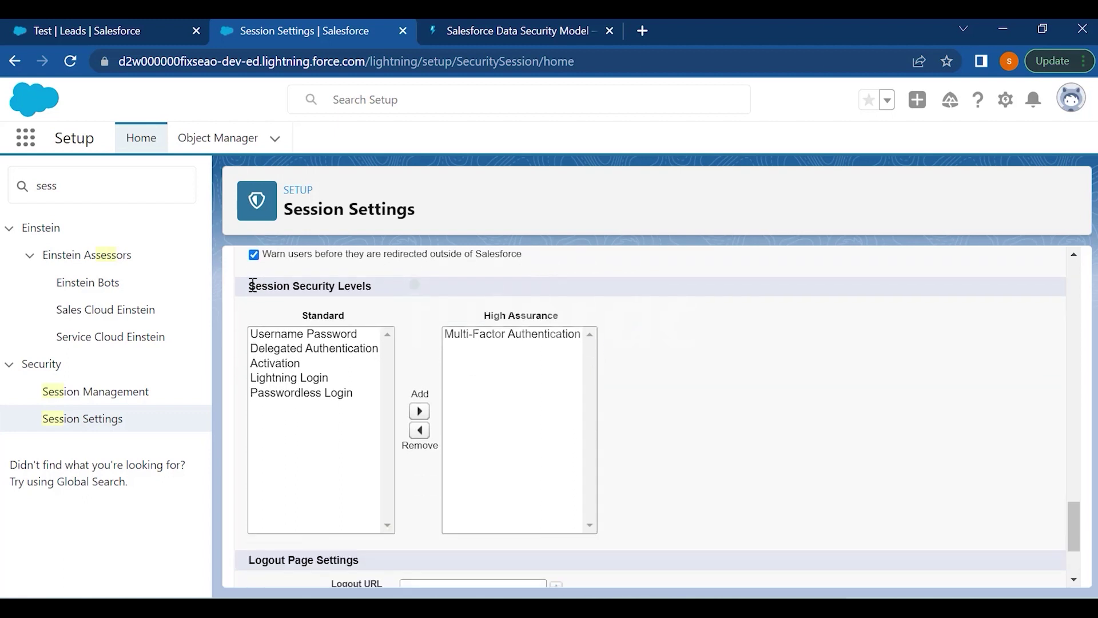
{"action": "left_click_drag", "start_coordinate": [252, 286], "coordinate": [387, 291]}
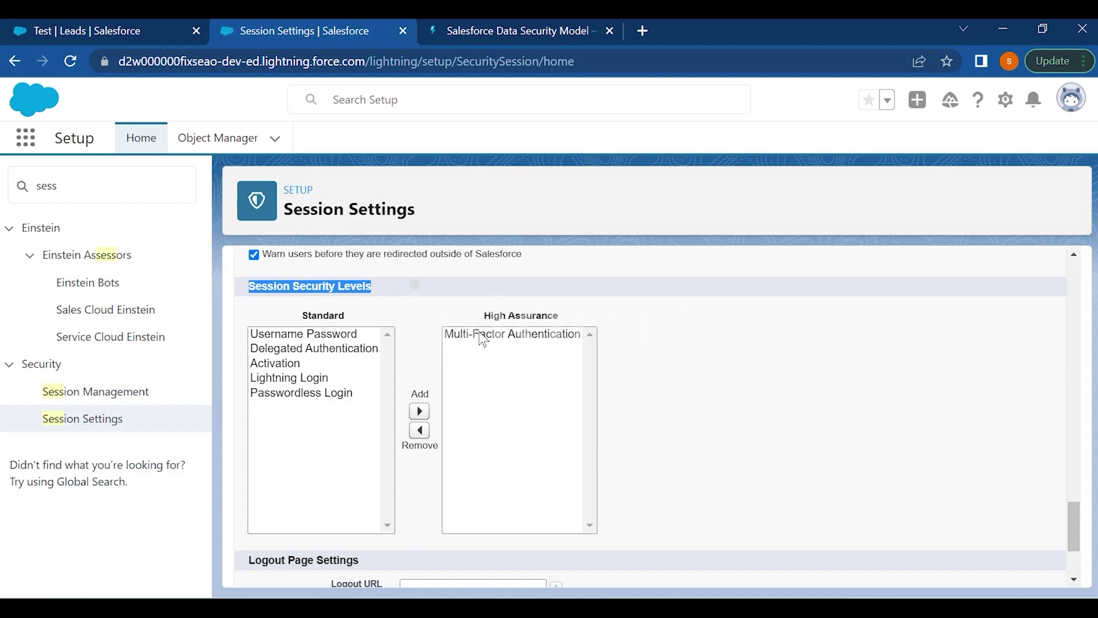
{"action": "left_click", "coordinate": [497, 340]}
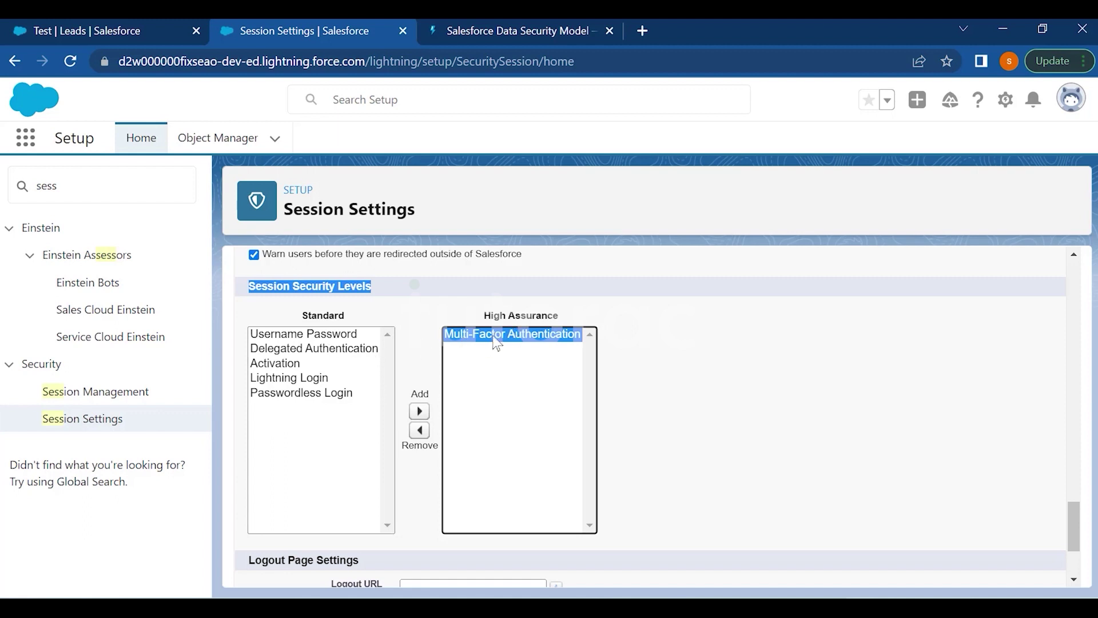
{"action": "left_click", "coordinate": [317, 340]}
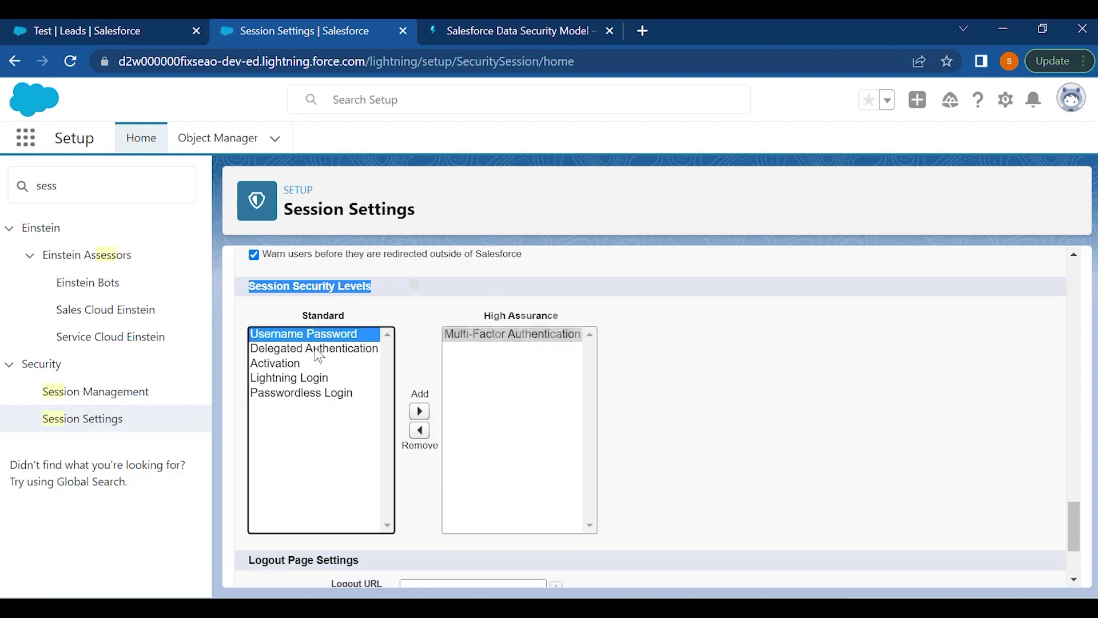
{"action": "left_click", "coordinate": [319, 349]}
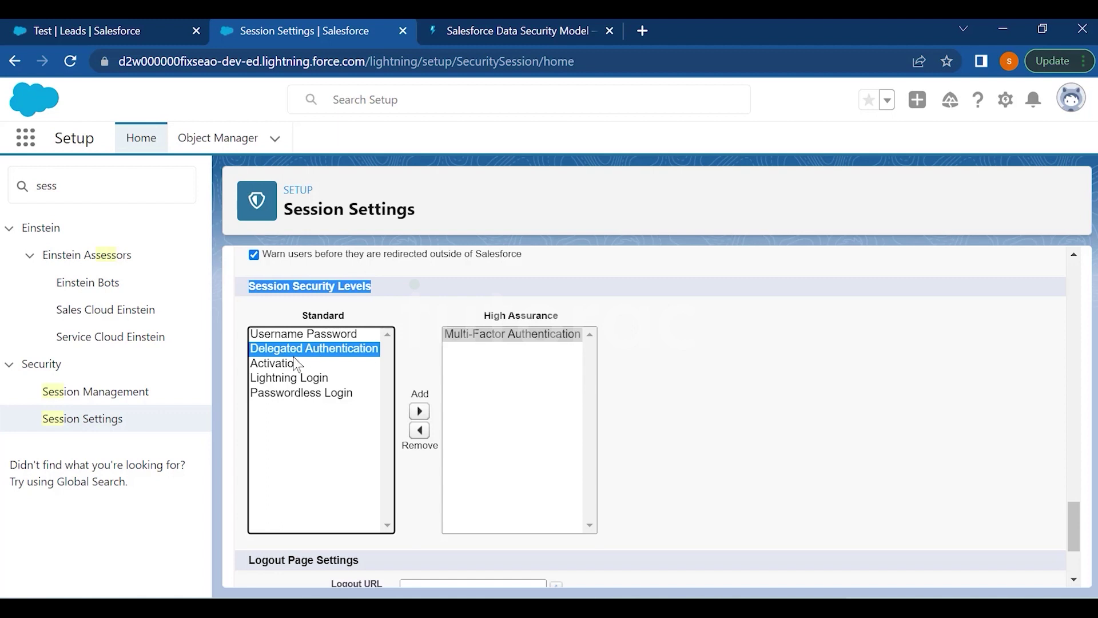
{"action": "left_click", "coordinate": [293, 361]}
{"action": "left_click", "coordinate": [307, 381]}
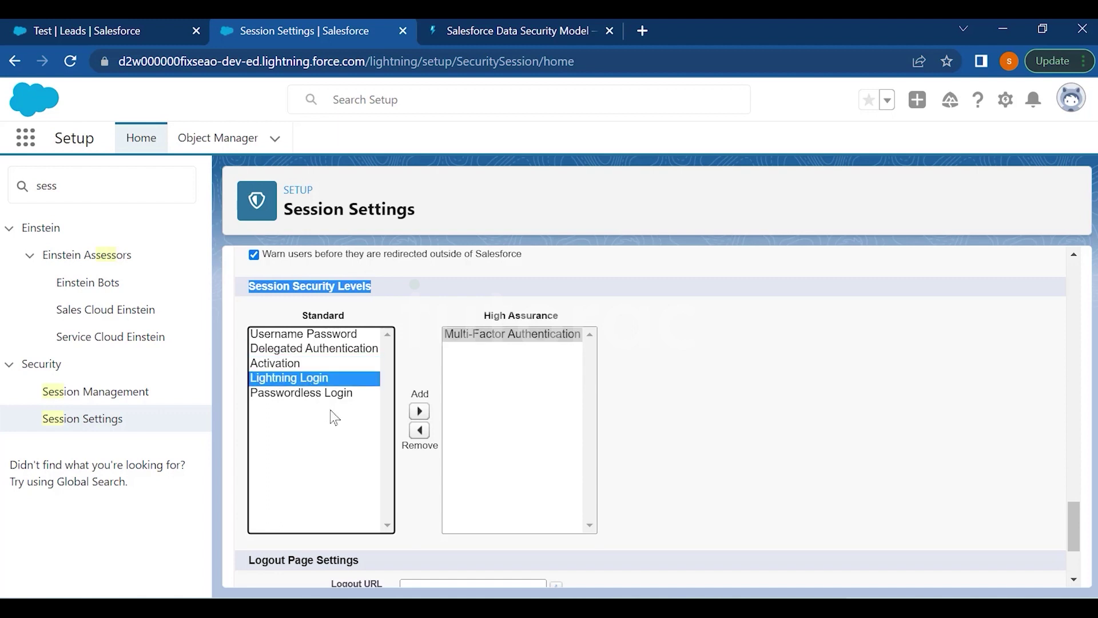
{"action": "left_click", "coordinate": [320, 395]}
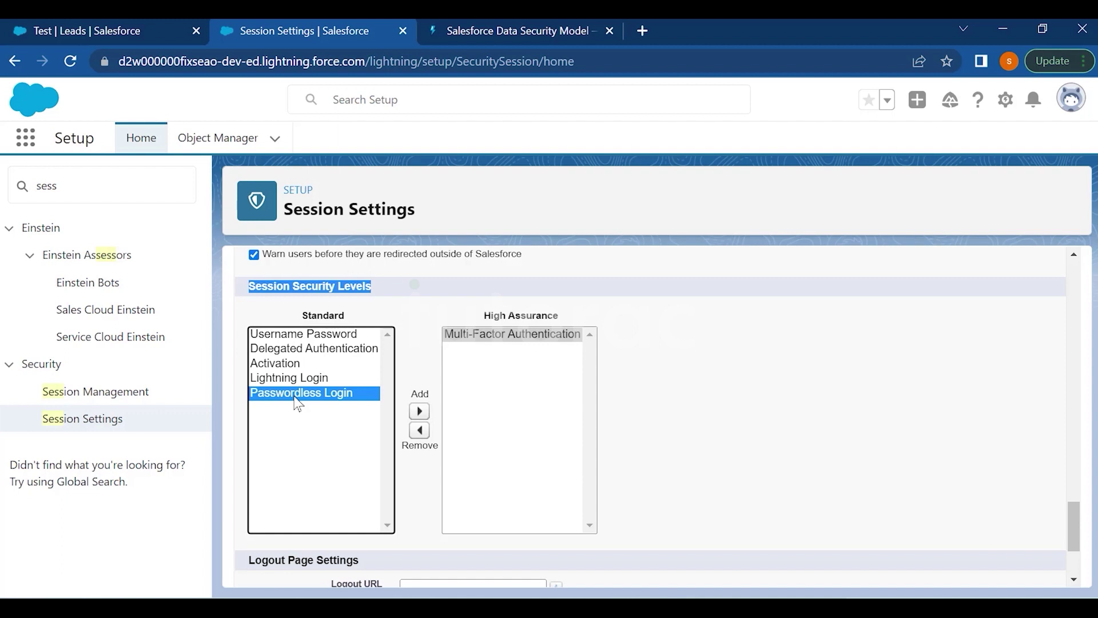
{"action": "left_click", "coordinate": [520, 335]}
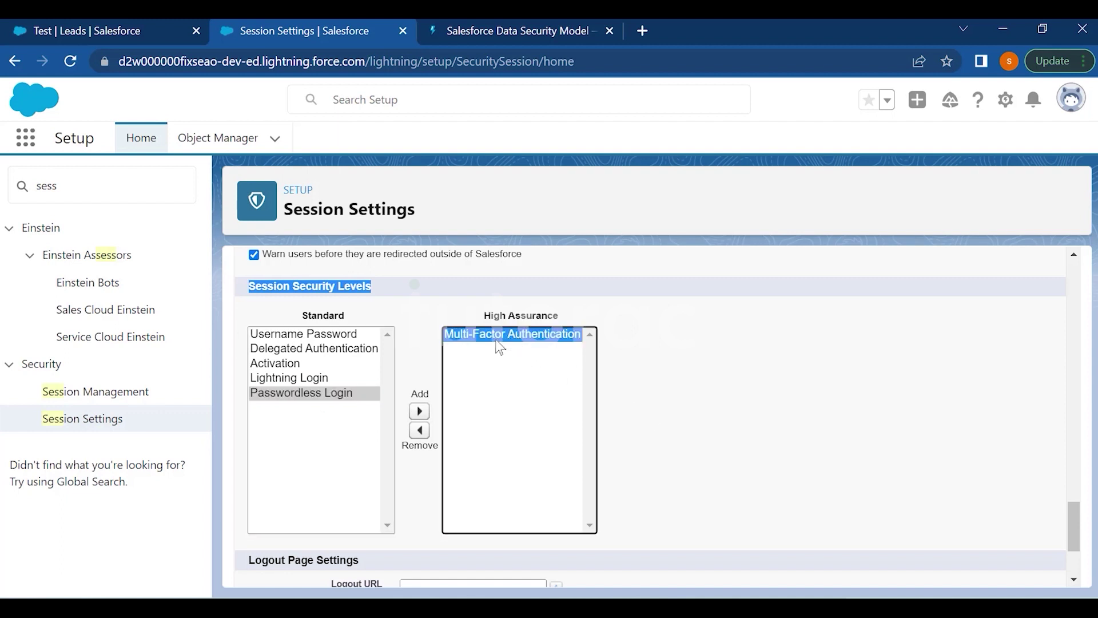
Review the Logout URL field and its help in the Logout Page Settings without entering an address.
{"action": "scroll", "coordinate": [643, 346], "scroll_direction": "down", "scroll_amount": 2}
{"action": "scroll", "coordinate": [646, 347], "scroll_direction": "down", "scroll_amount": 1}
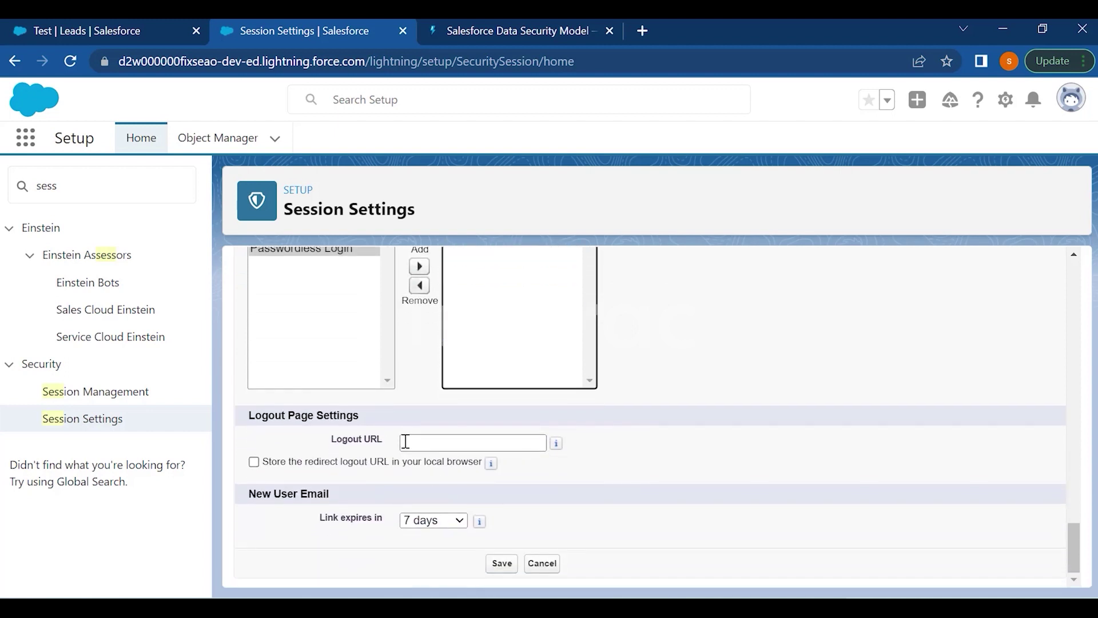
{"action": "left_click", "coordinate": [406, 440]}
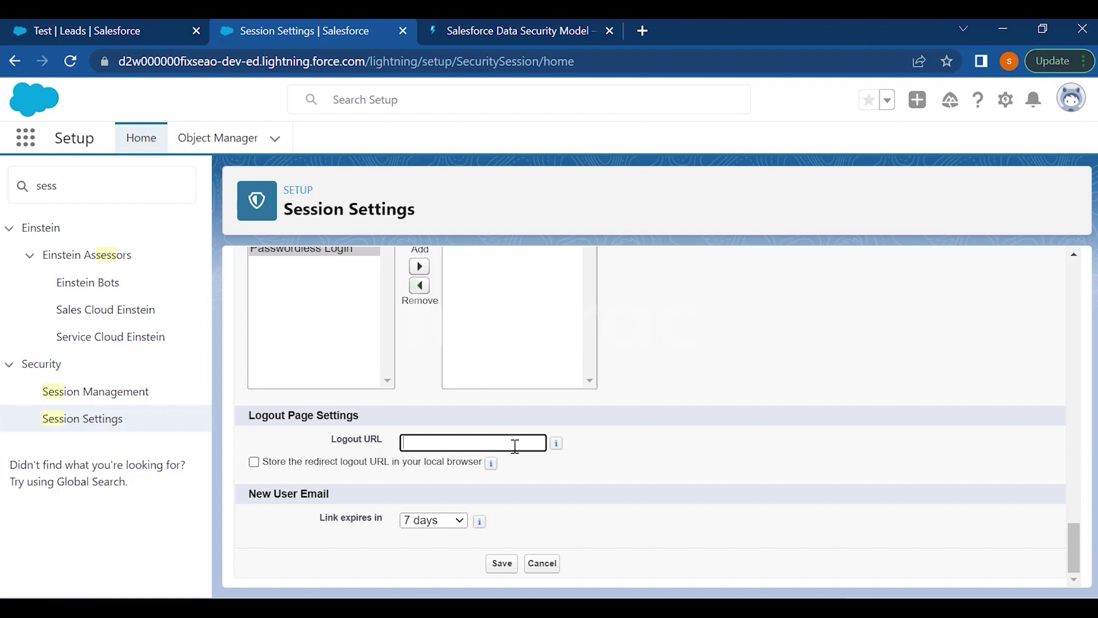
{"action": "mouse_move", "coordinate": [558, 442]}
Look through the link expiry periods offered for new user emails and read the setting's help.
{"action": "left_click_drag", "start_coordinate": [323, 519], "coordinate": [376, 517]}
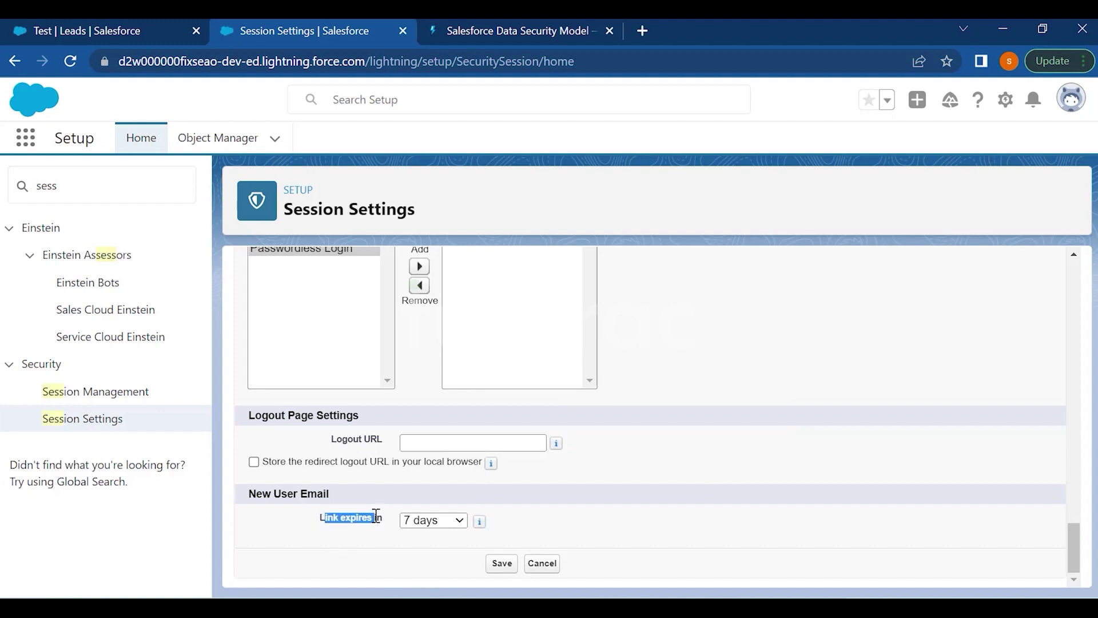
{"action": "left_click", "coordinate": [409, 521]}
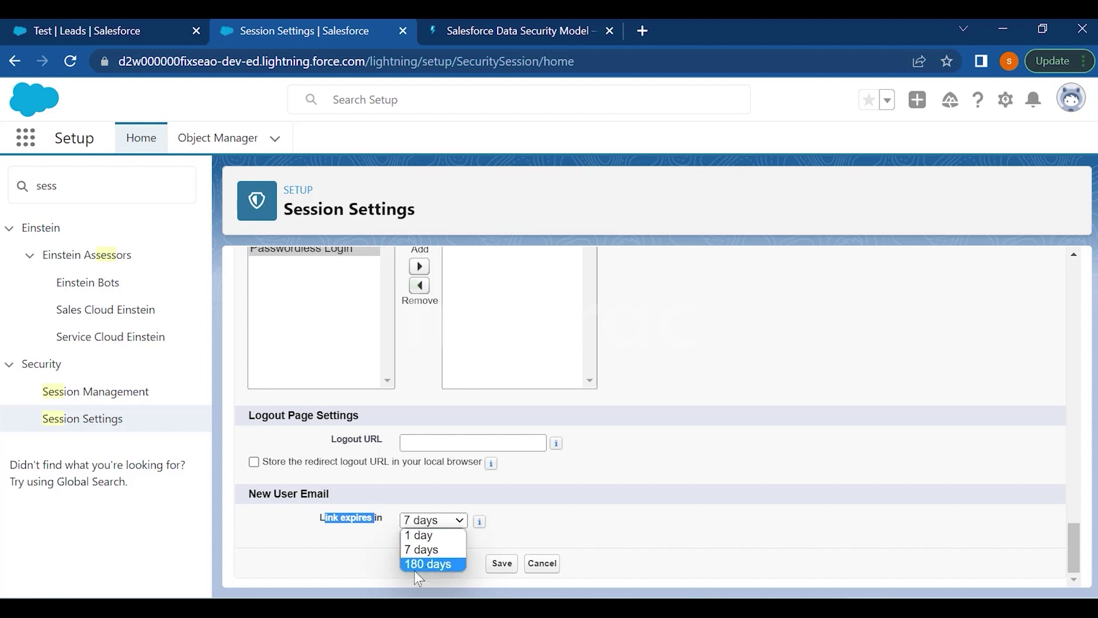
{"action": "mouse_move", "coordinate": [484, 518]}
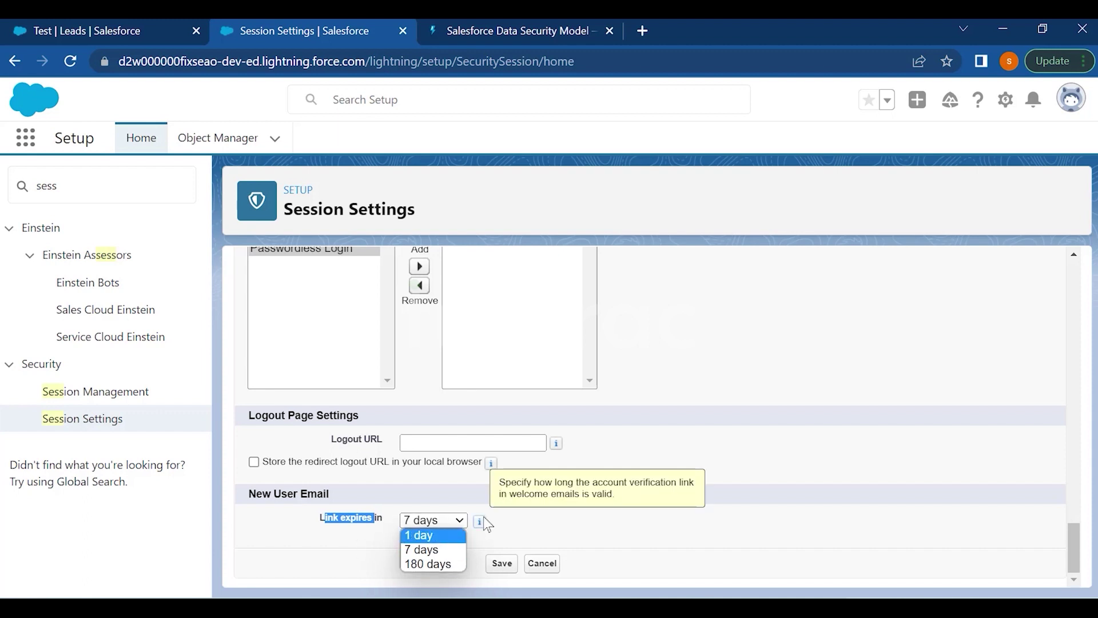